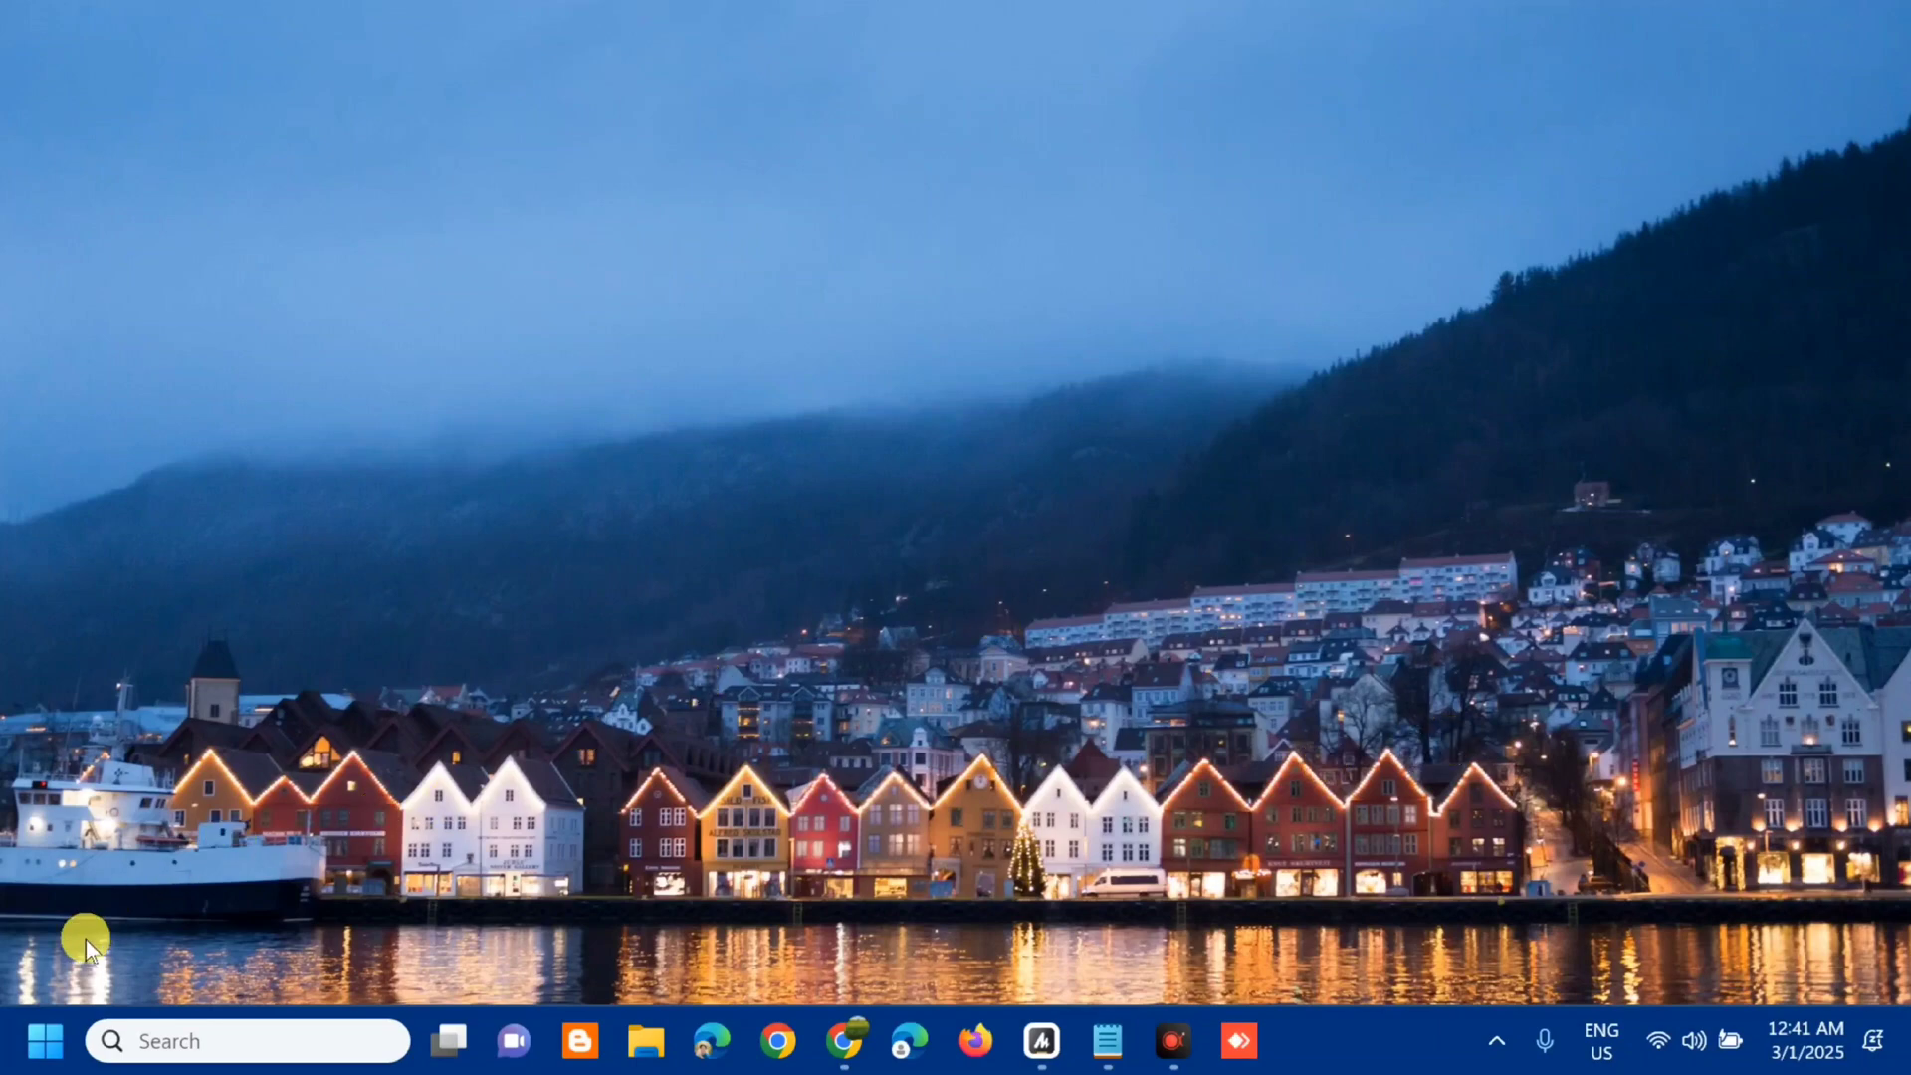
- Search for CHROME and open the file location of the Google Chrome app
{"action": "left_click", "coordinate": [40, 1042]}
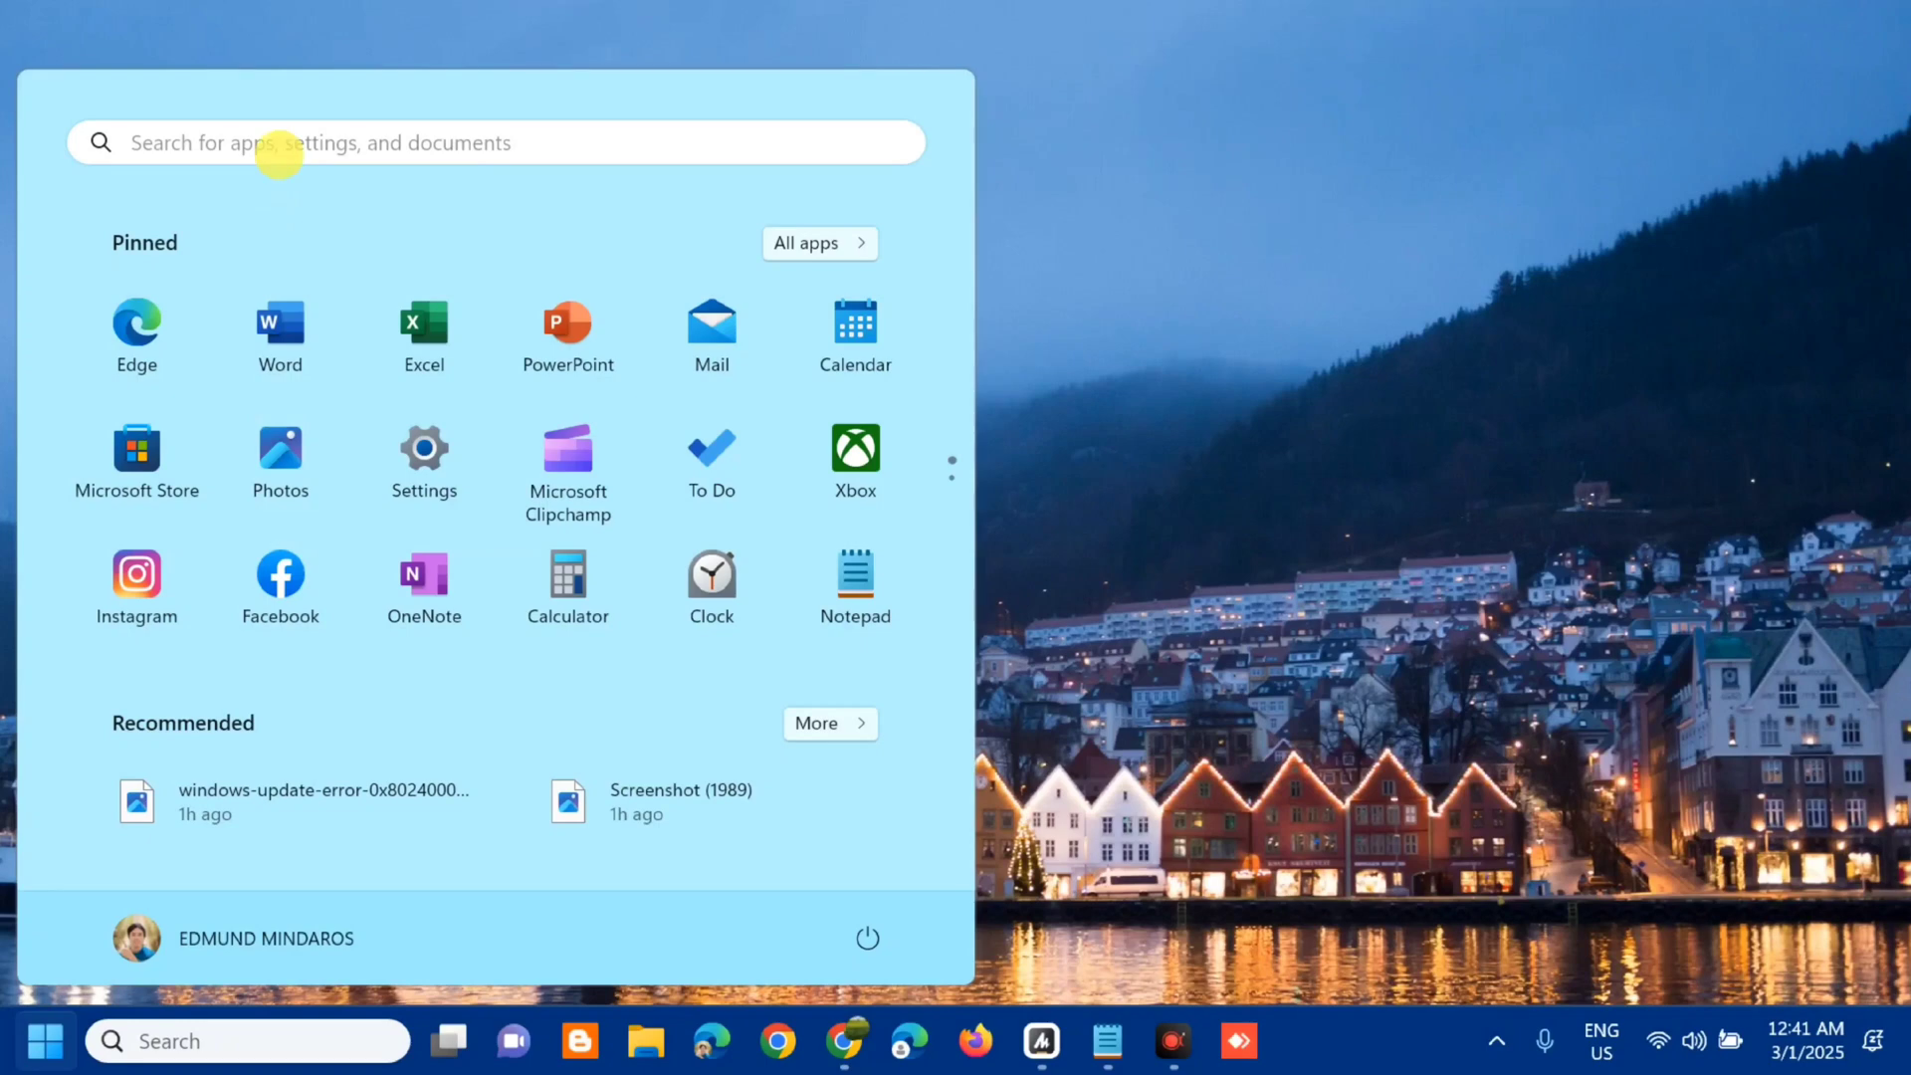
{"action": "left_click", "coordinate": [279, 154]}
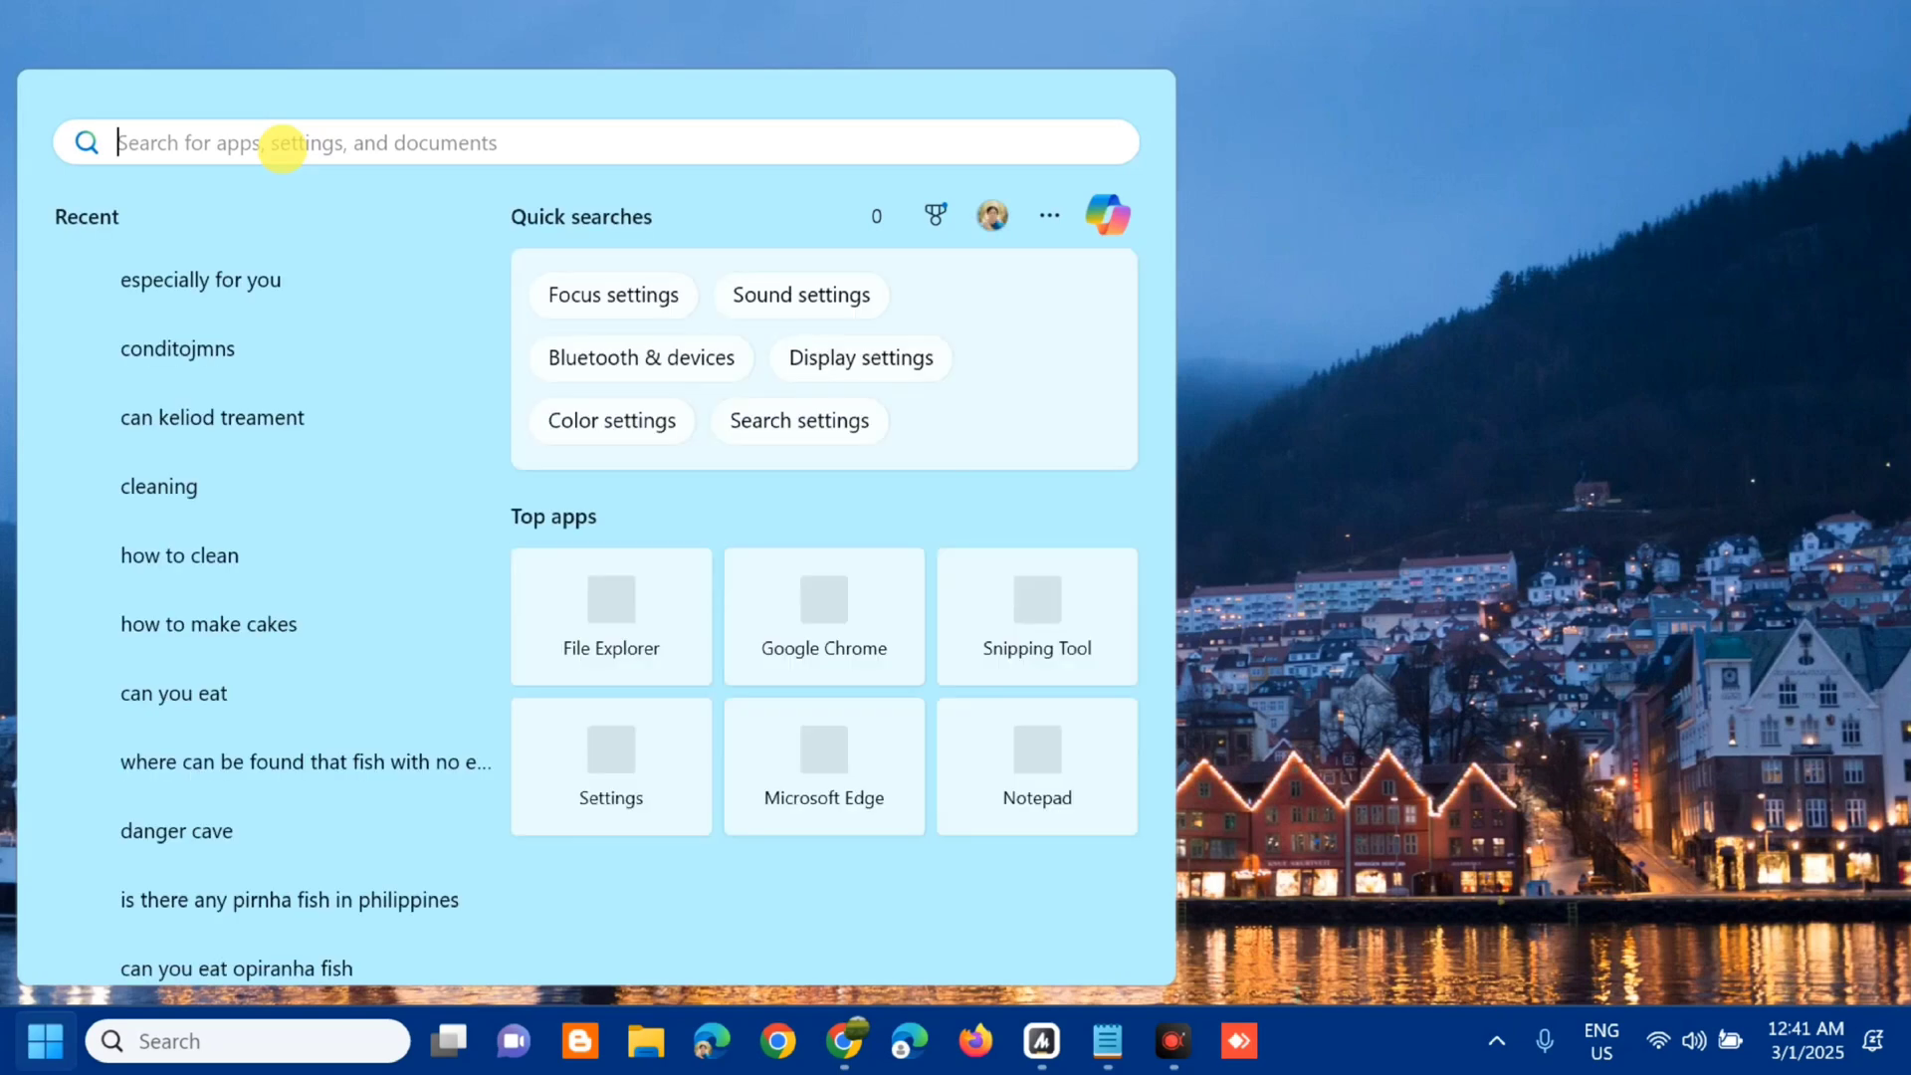
{"action": "type", "text": "CHR"}
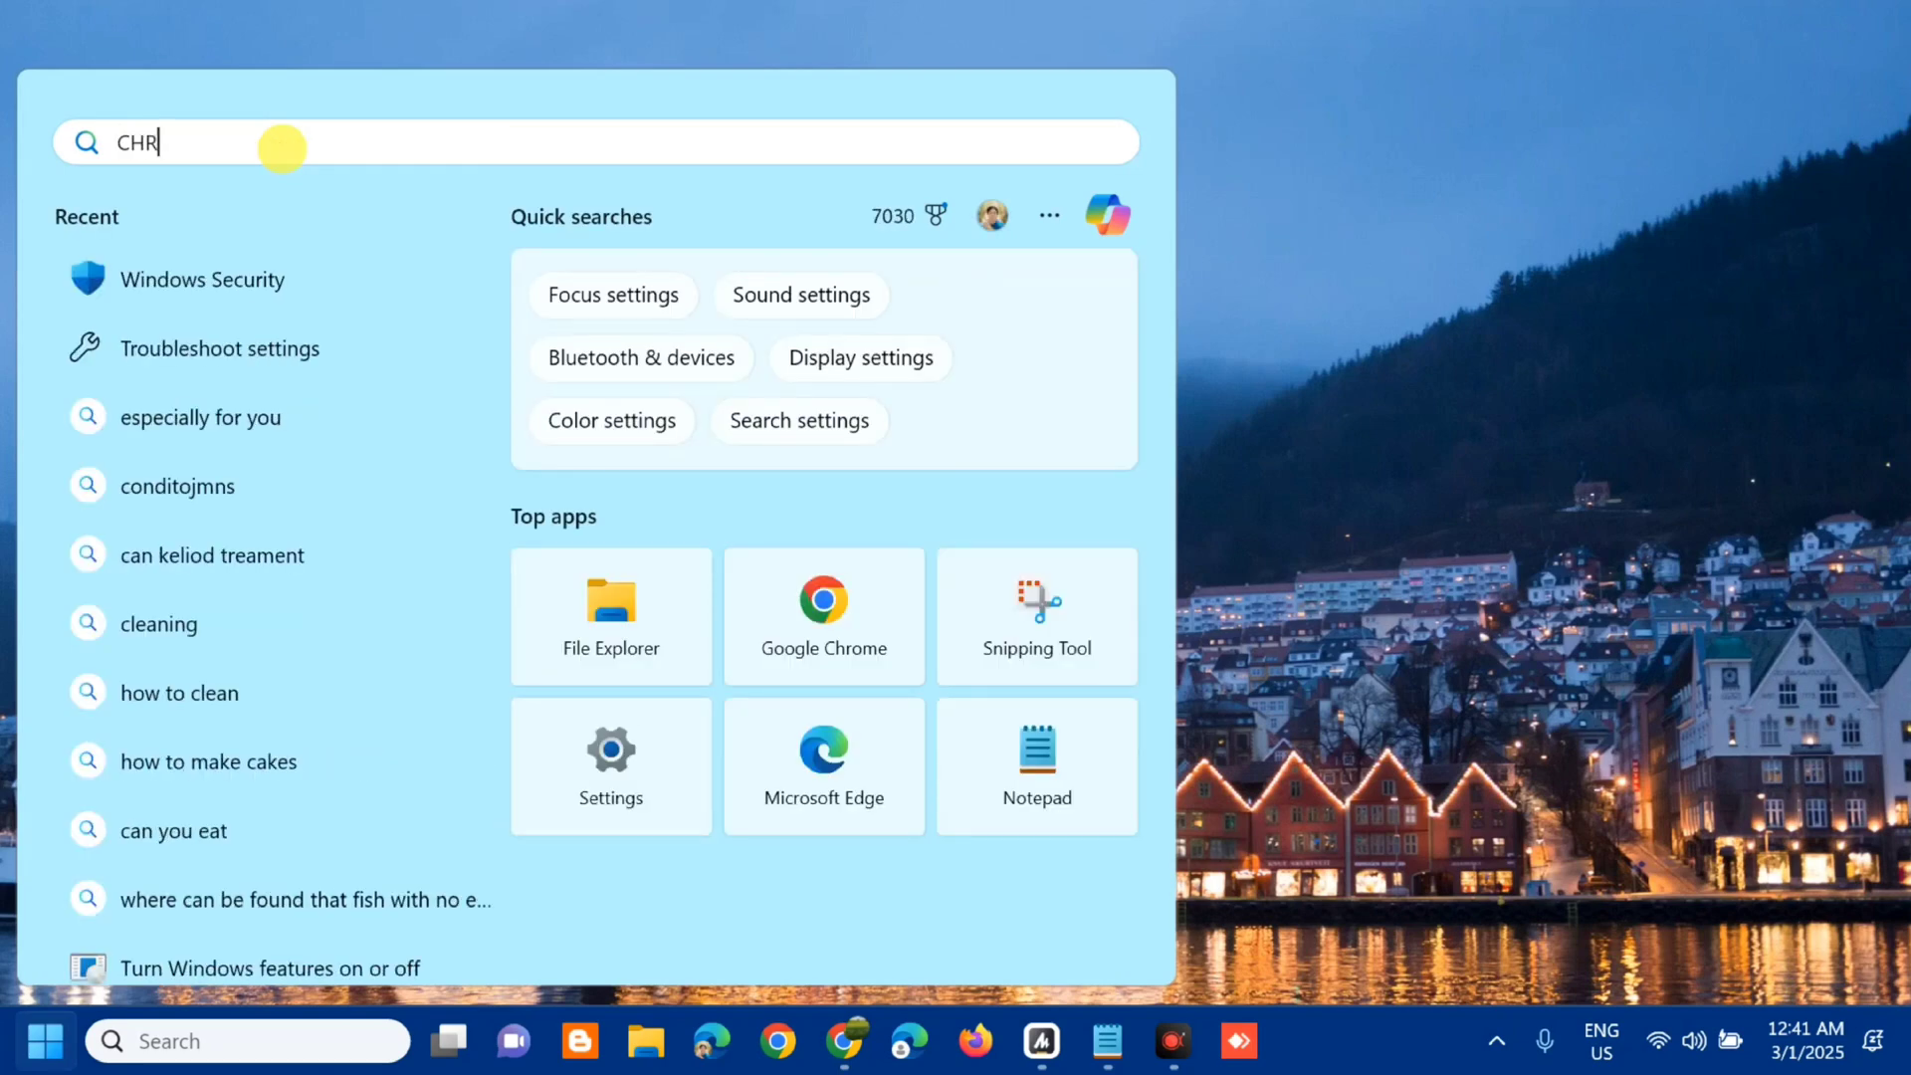
{"action": "type", "text": "OME"}
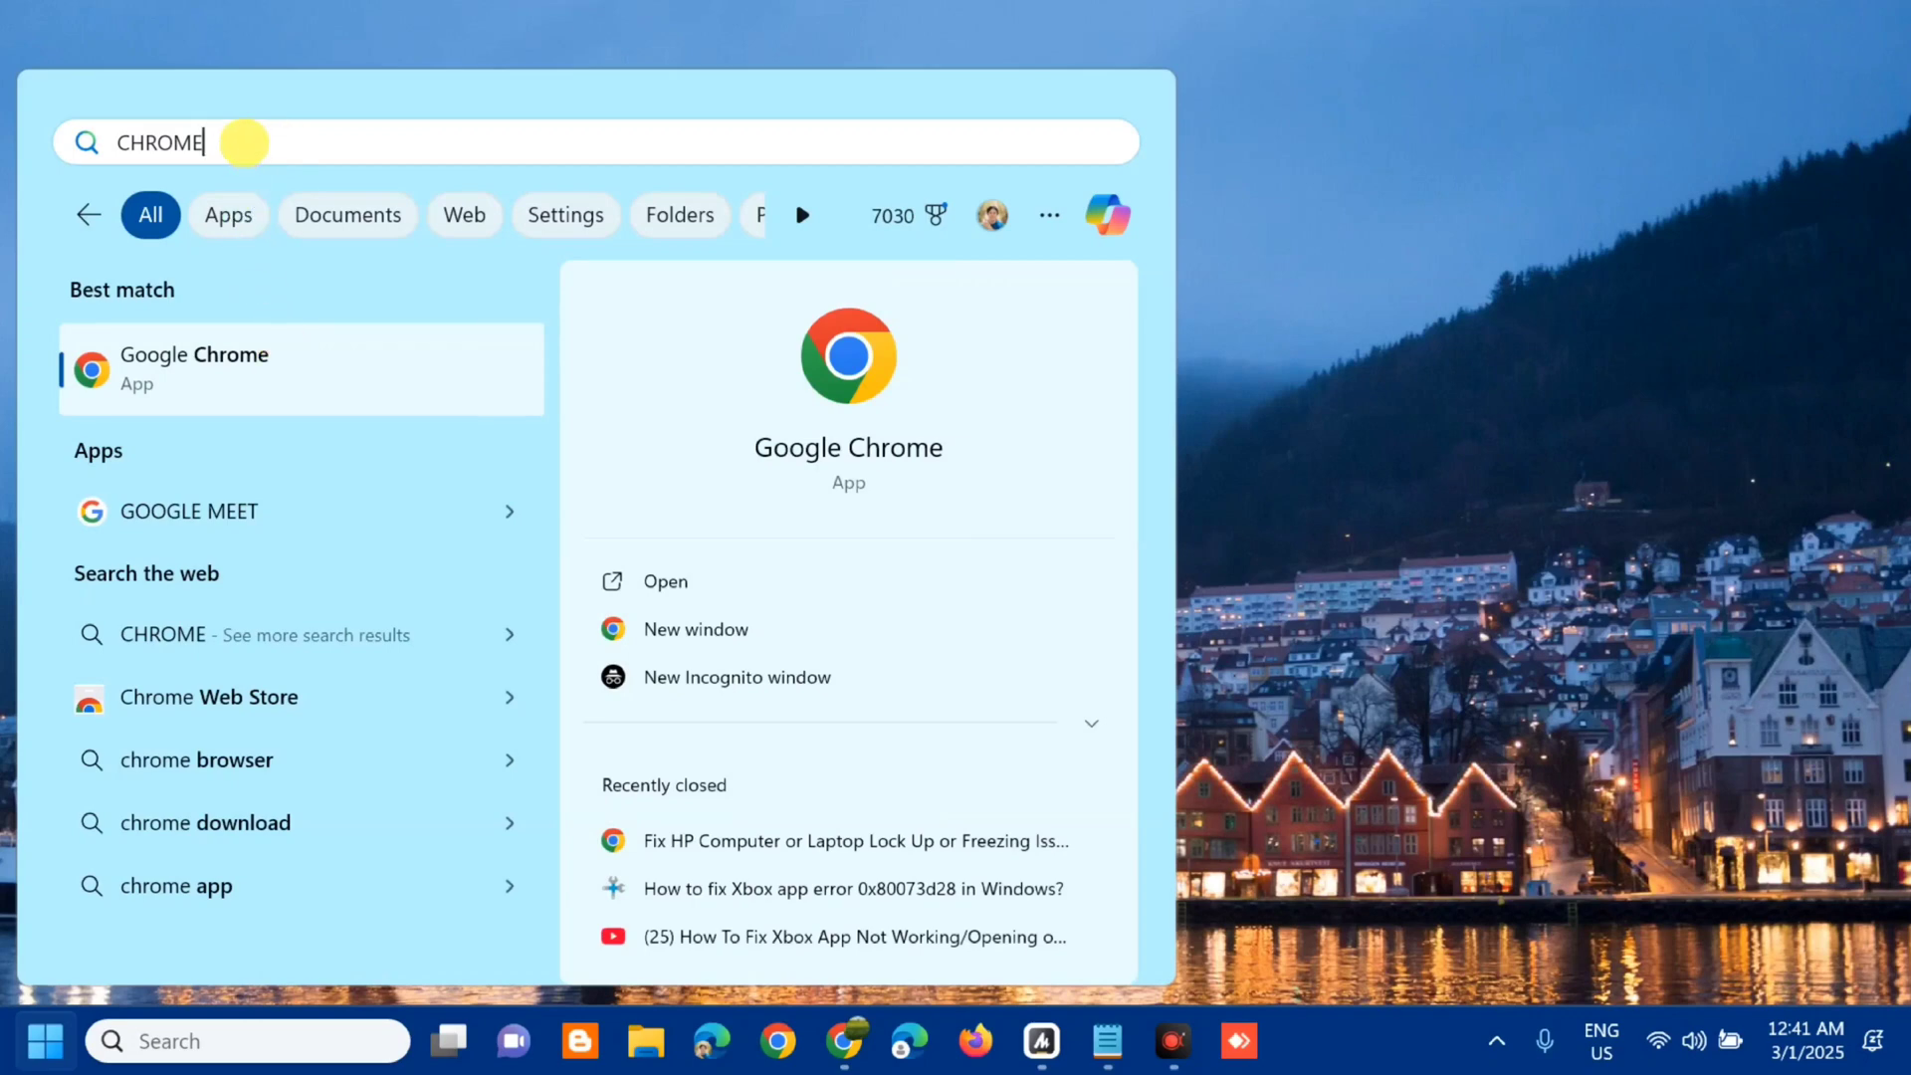
{"action": "right_click", "coordinate": [315, 376]}
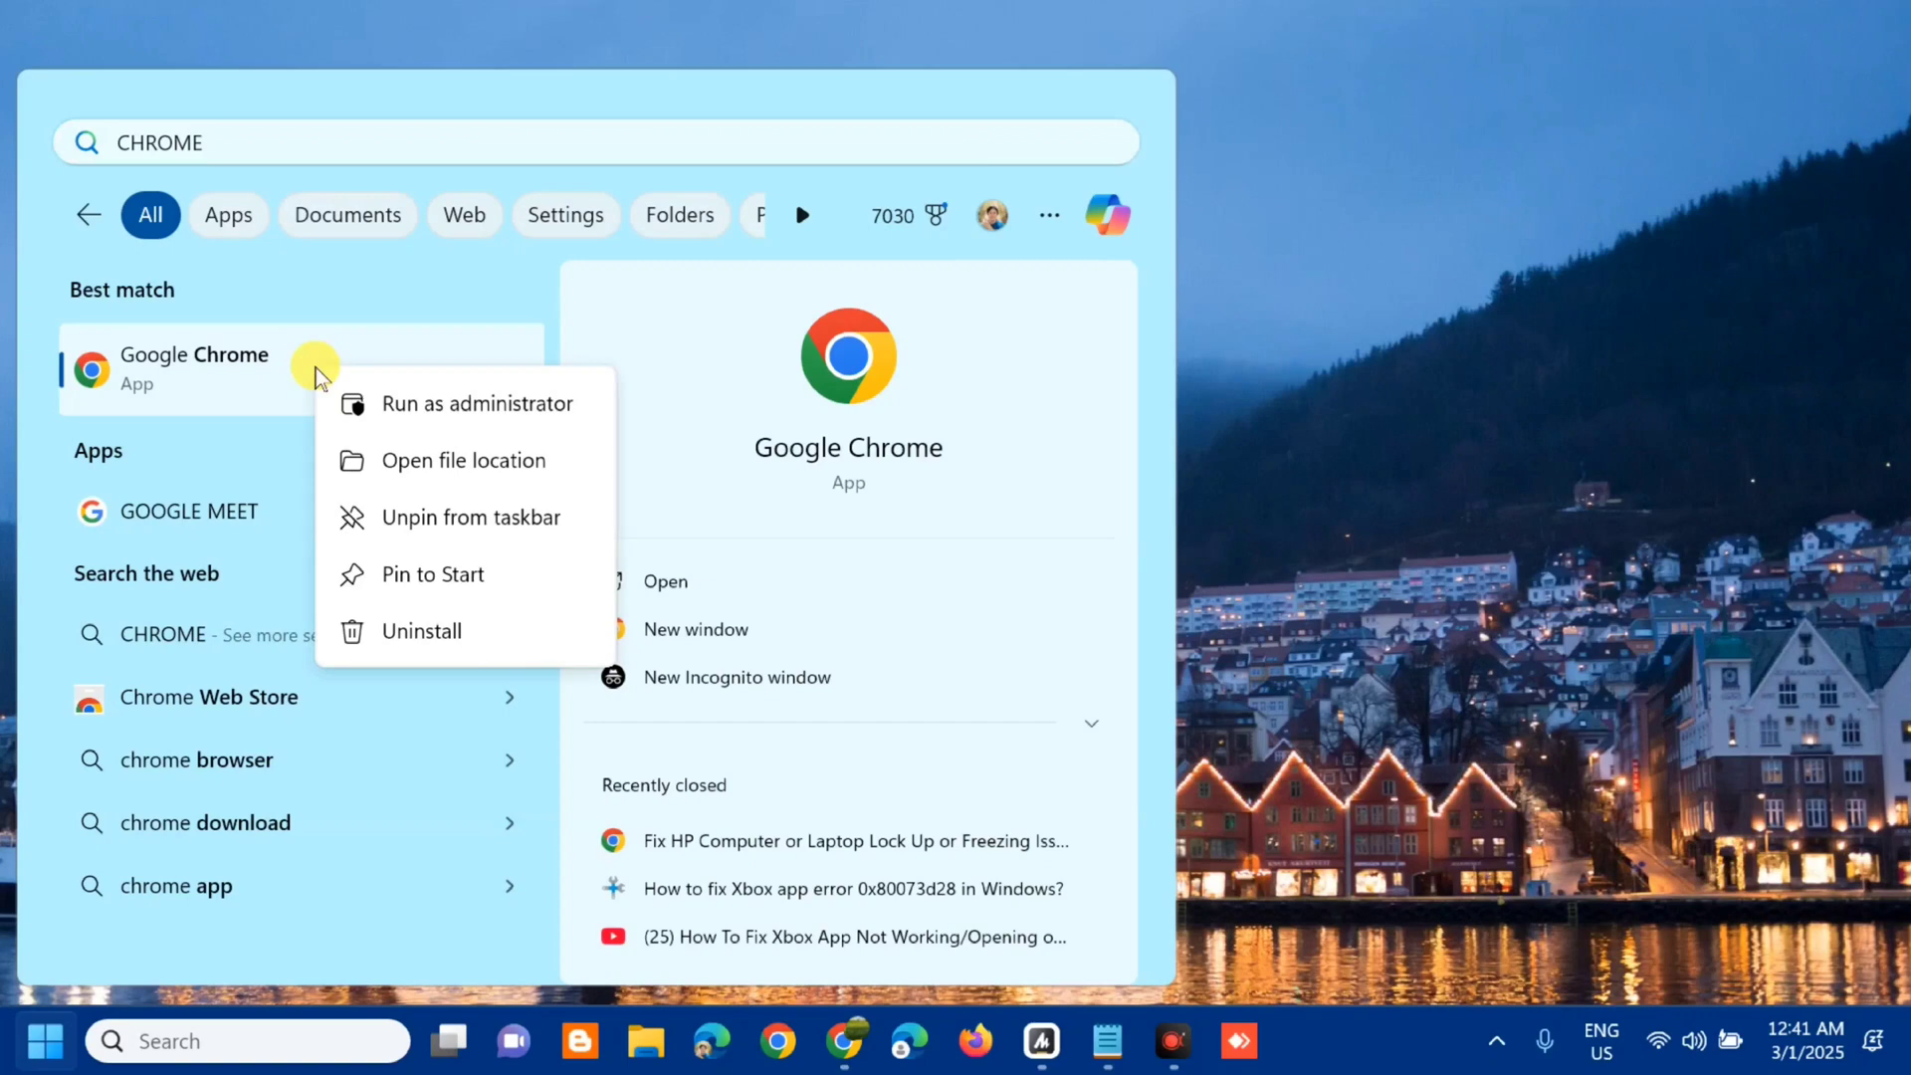
{"action": "left_click", "coordinate": [426, 465]}
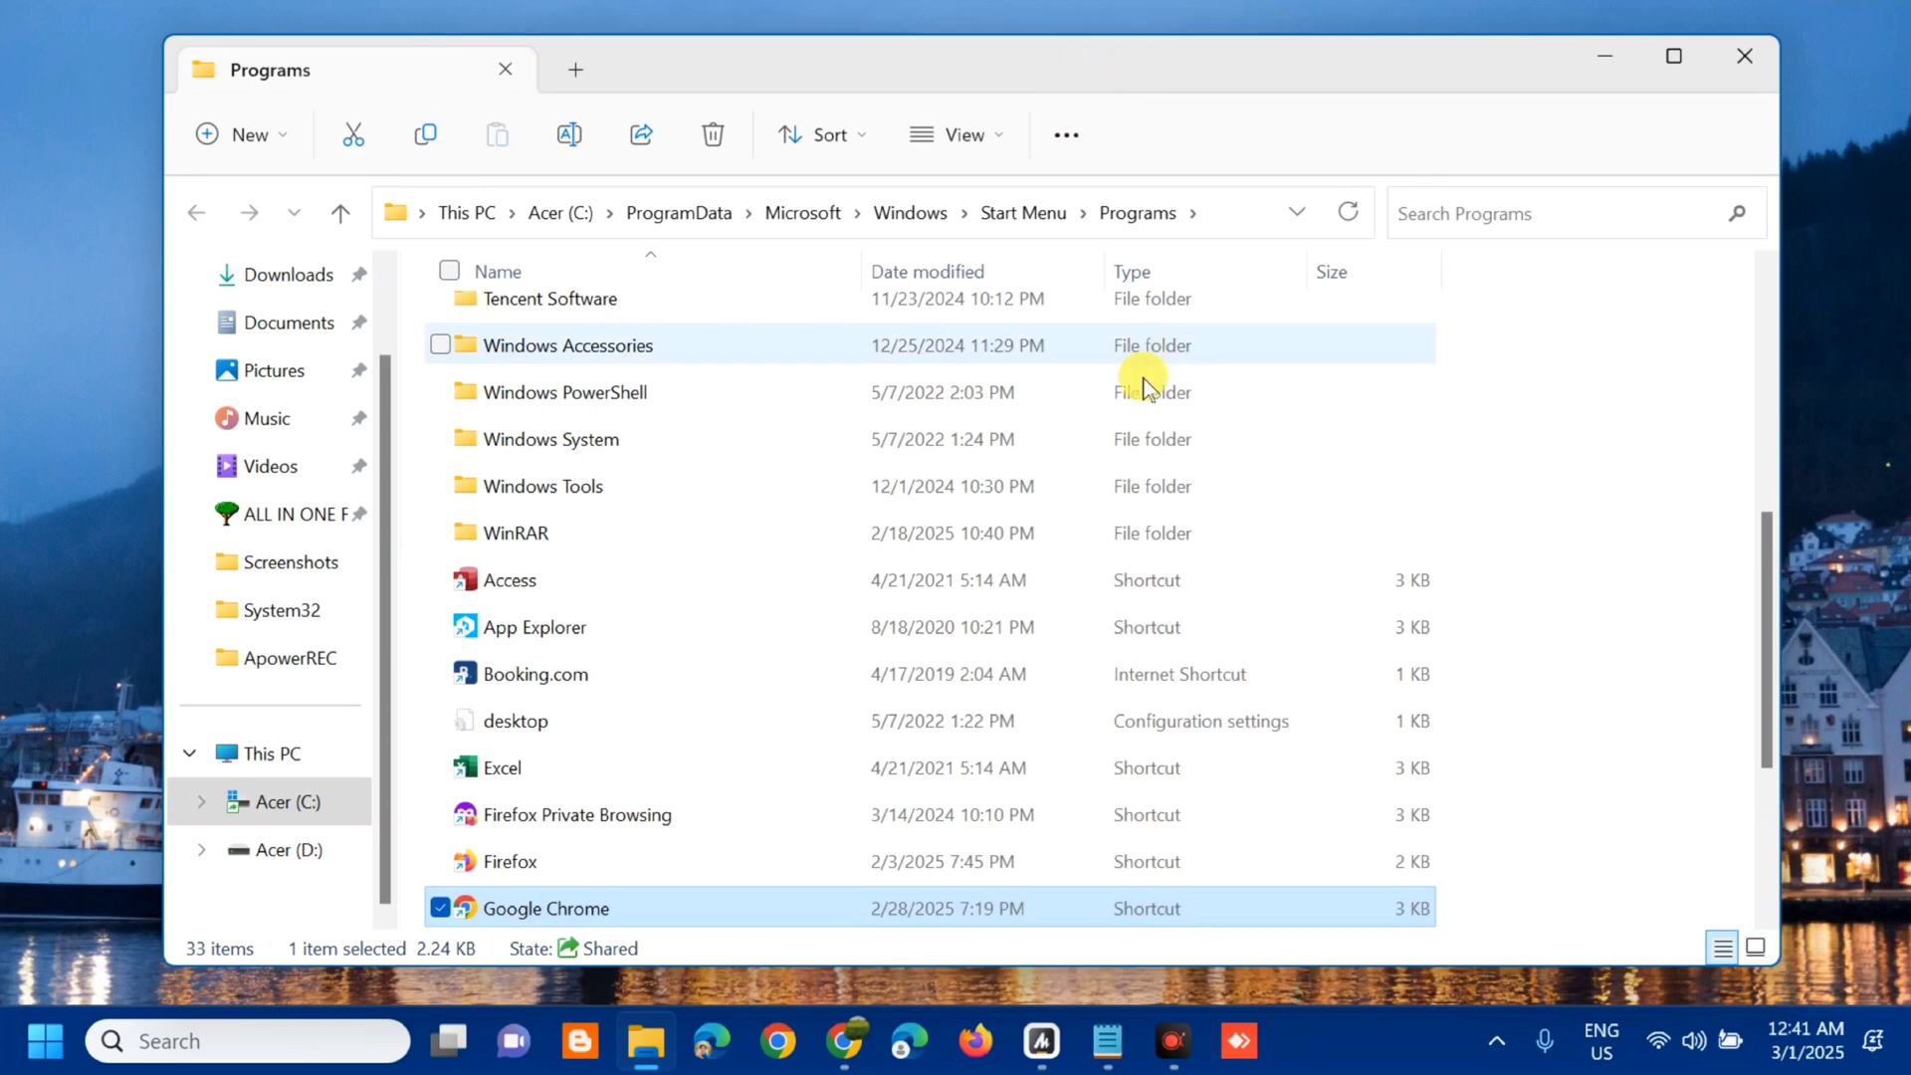
- Open the compatibility settings in the properties of the Google Chrome shortcut
{"action": "scroll", "coordinate": [1141, 378], "scroll_direction": "down", "scroll_amount": 3}
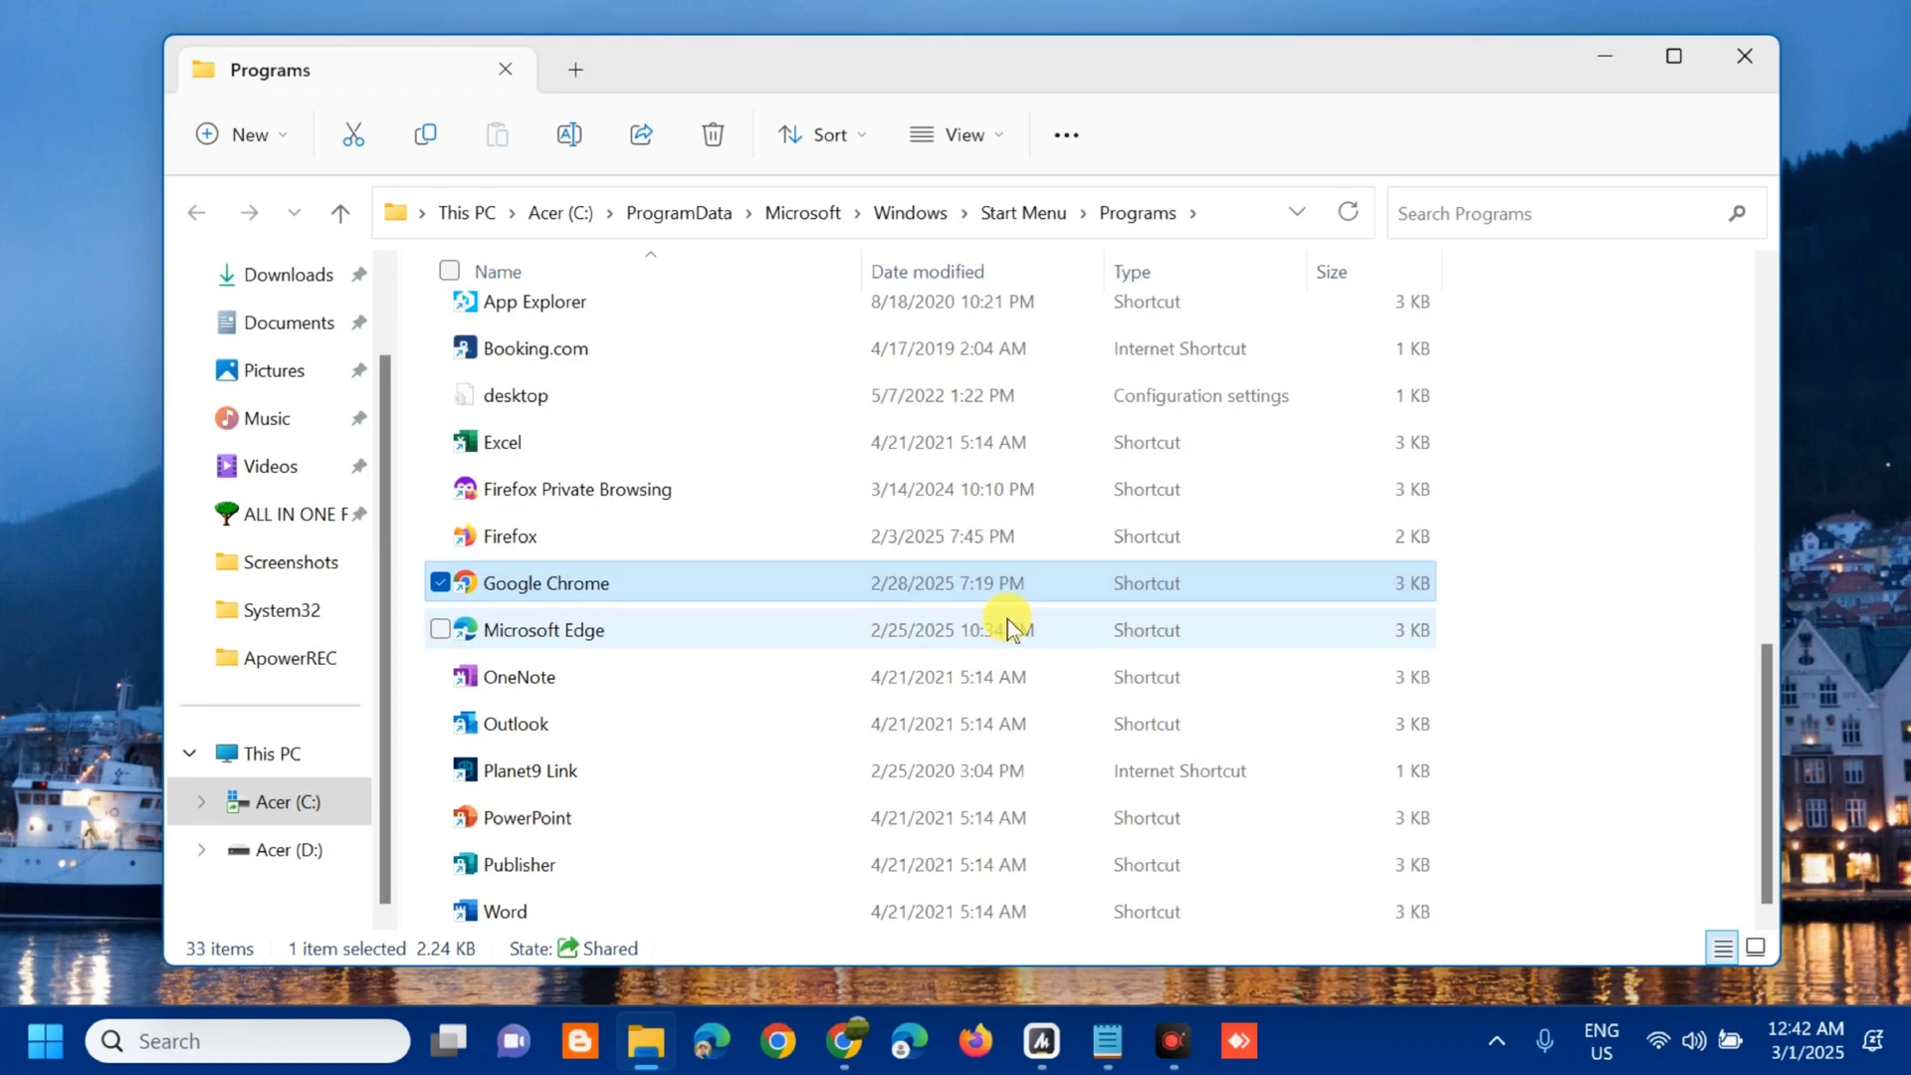
{"action": "double_click", "coordinate": [657, 581]}
{"action": "right_click", "coordinate": [657, 581]}
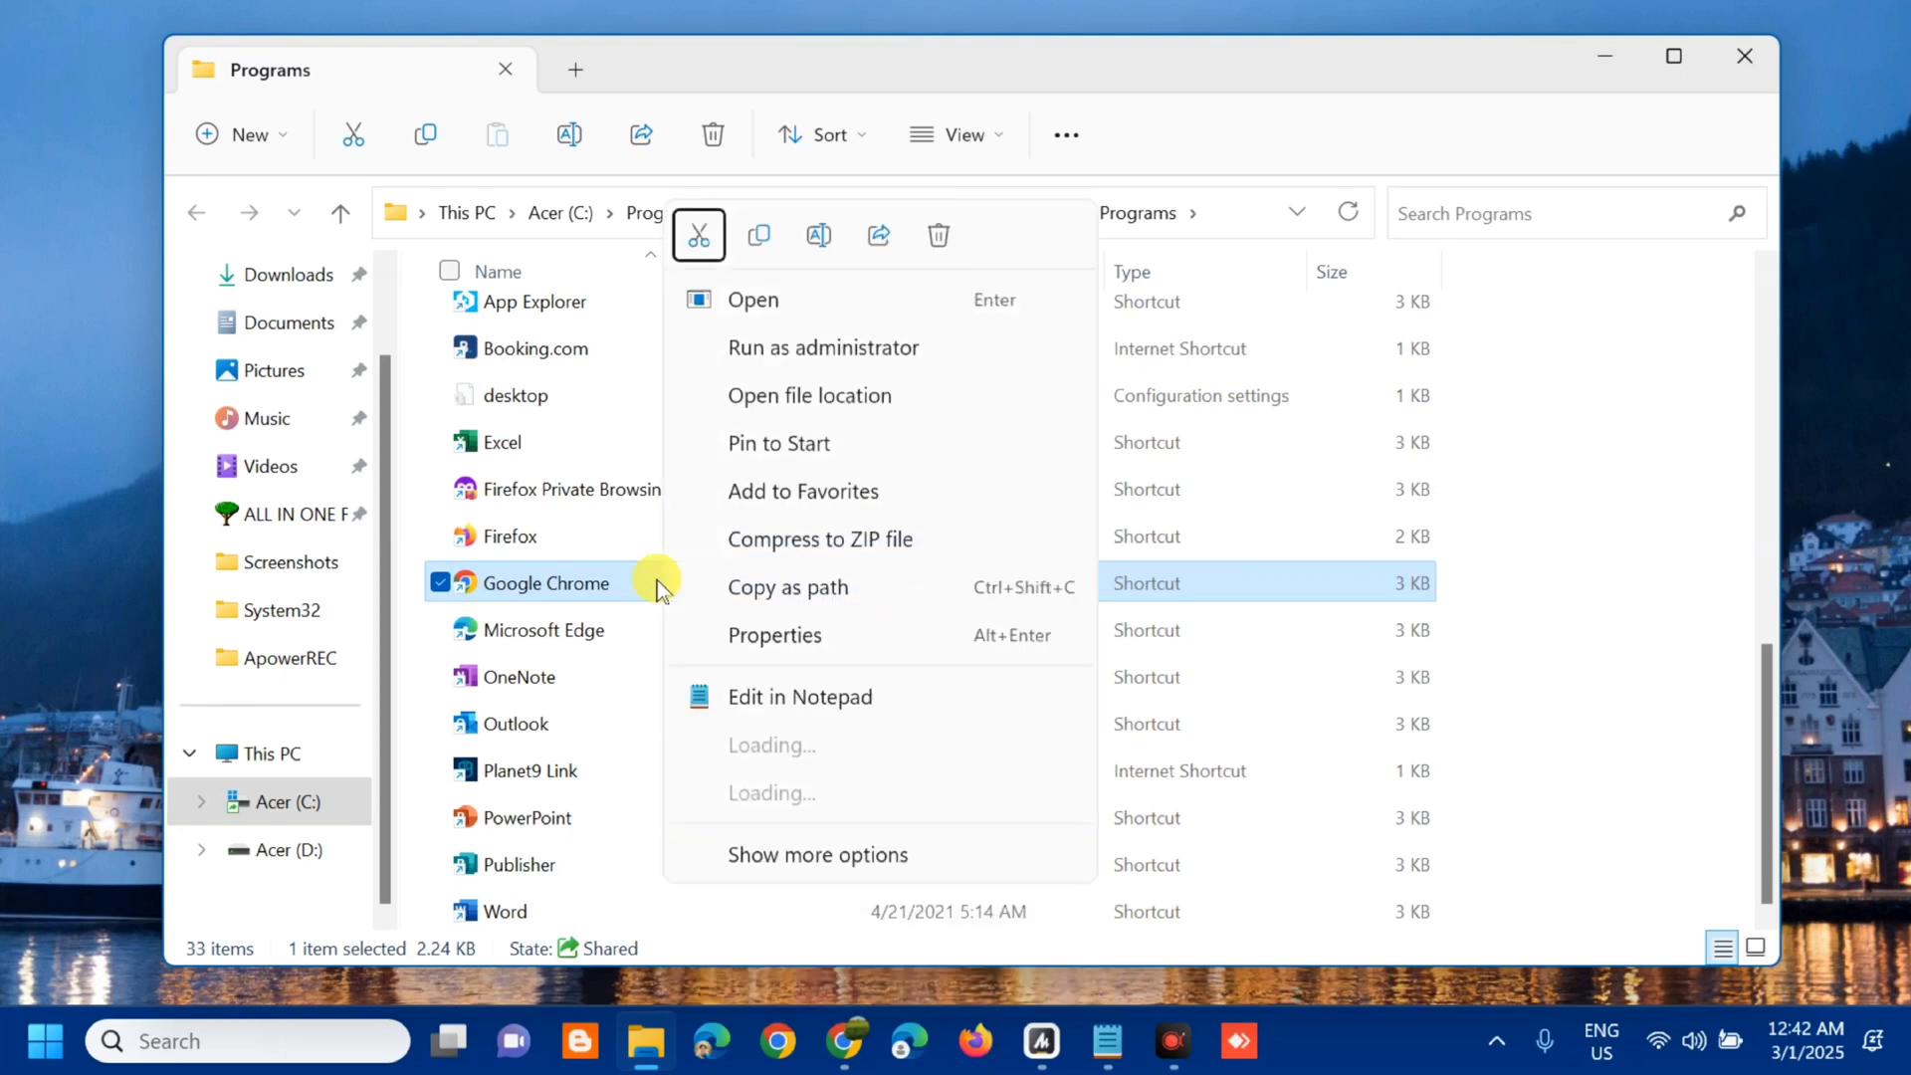
{"action": "left_click", "coordinate": [783, 642]}
{"action": "left_click", "coordinate": [1055, 78]}
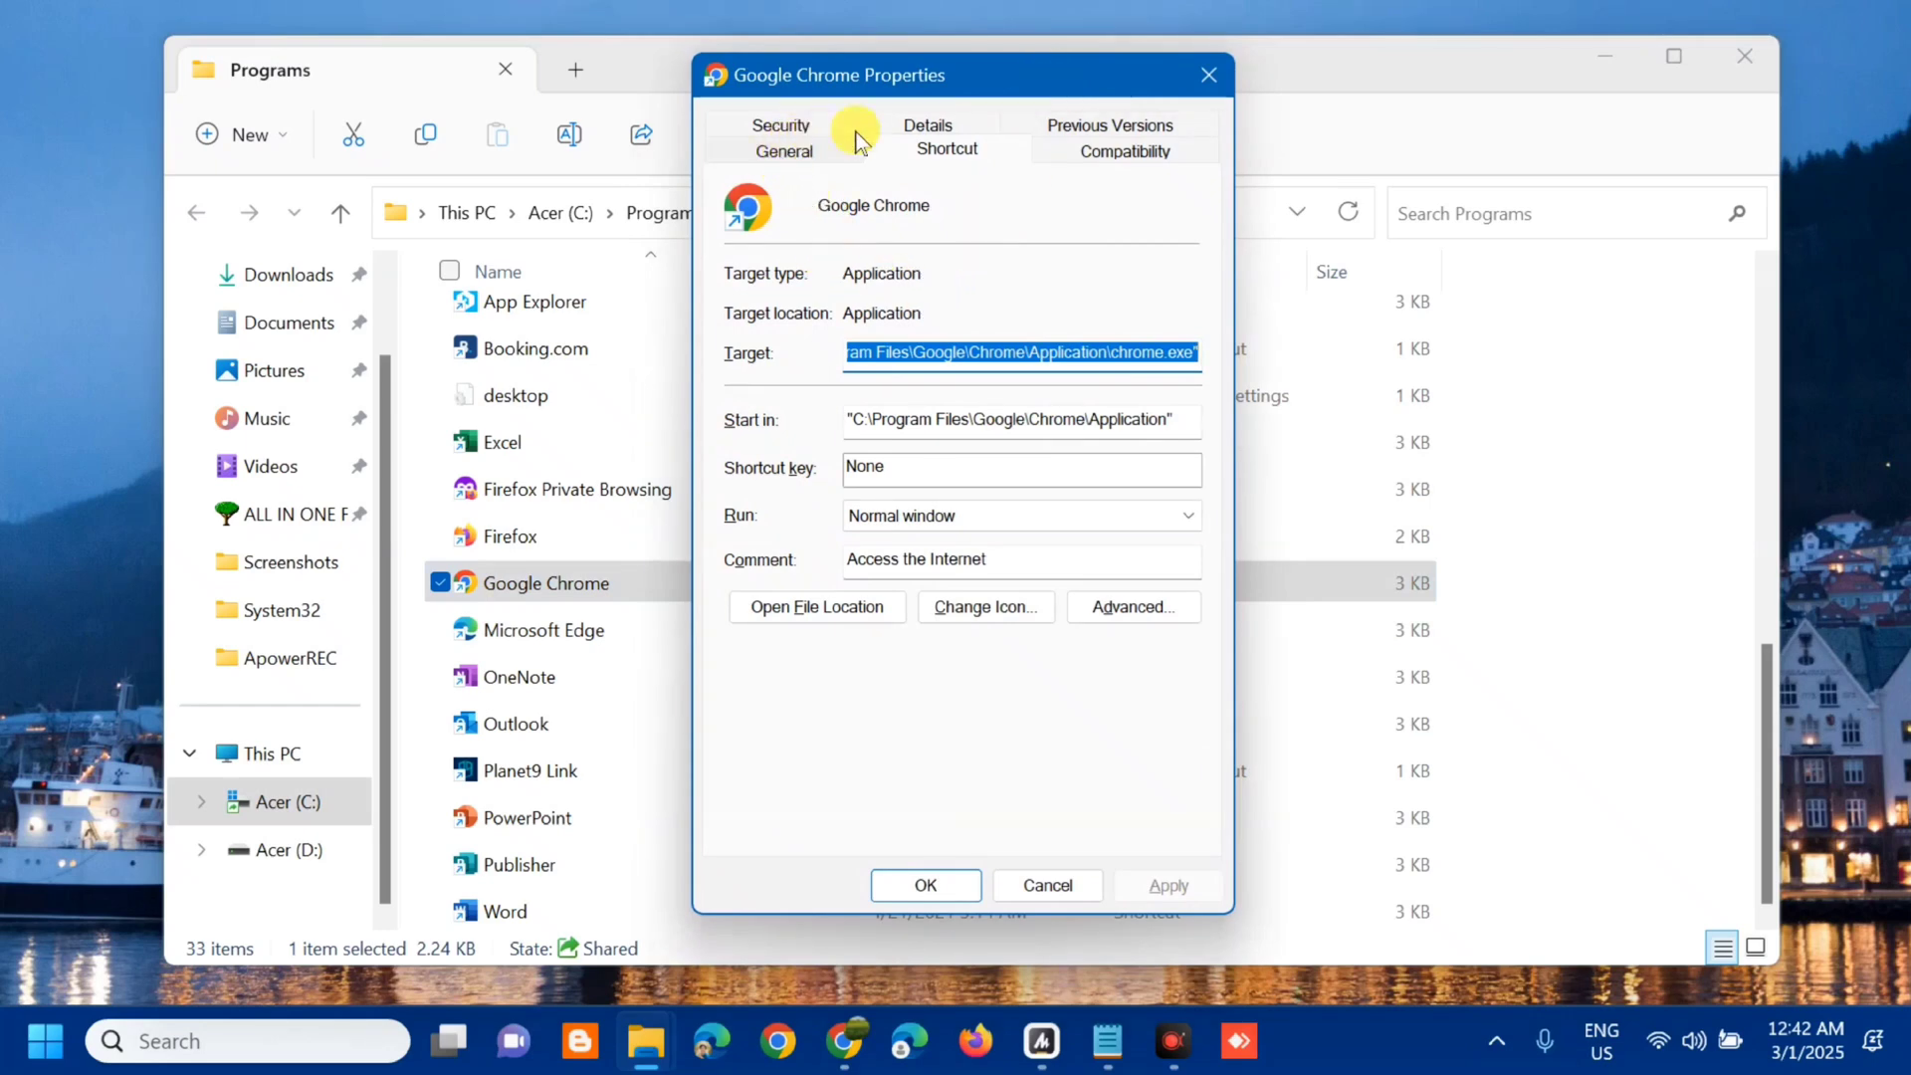
{"action": "left_click", "coordinate": [1118, 154]}
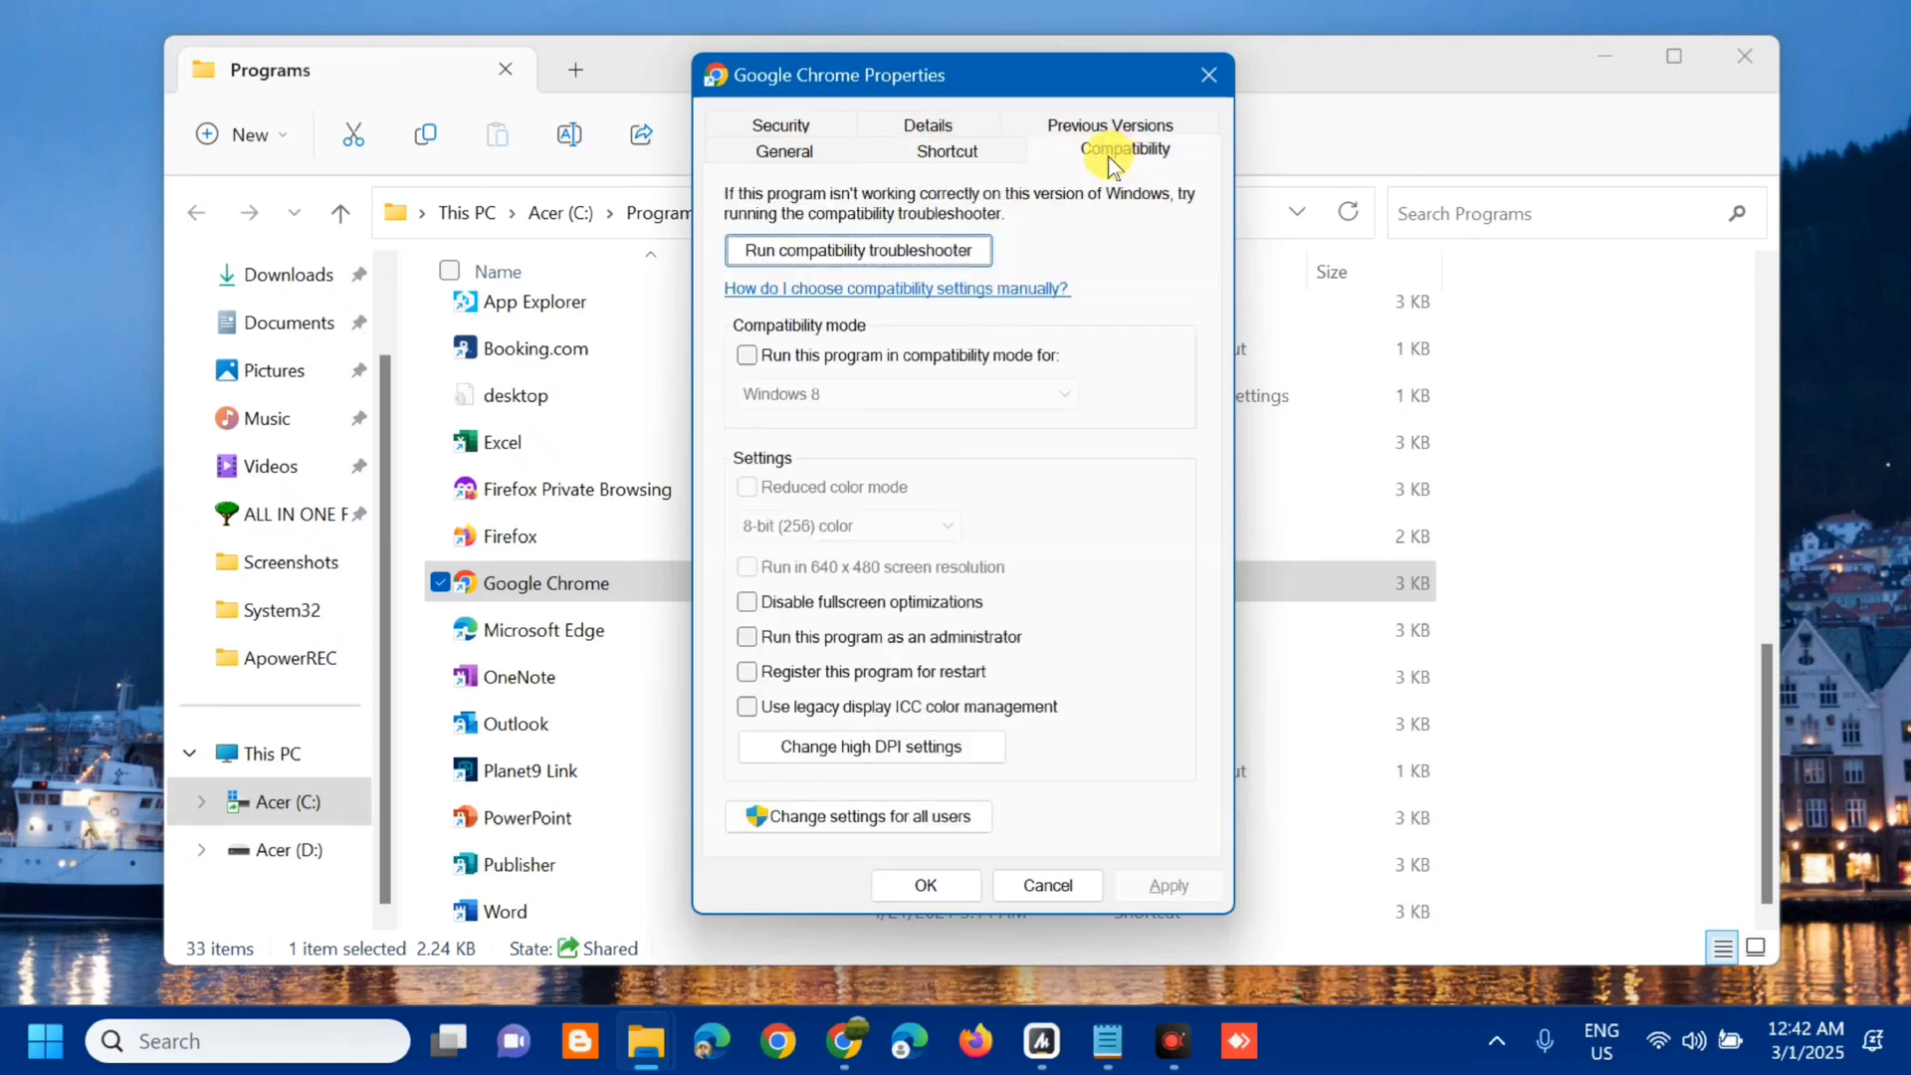
- Enable compatibility mode for Windows 8 on the Google Chrome shortcut, apply it, and close the properties and the Programs folder
{"action": "left_click", "coordinate": [747, 359]}
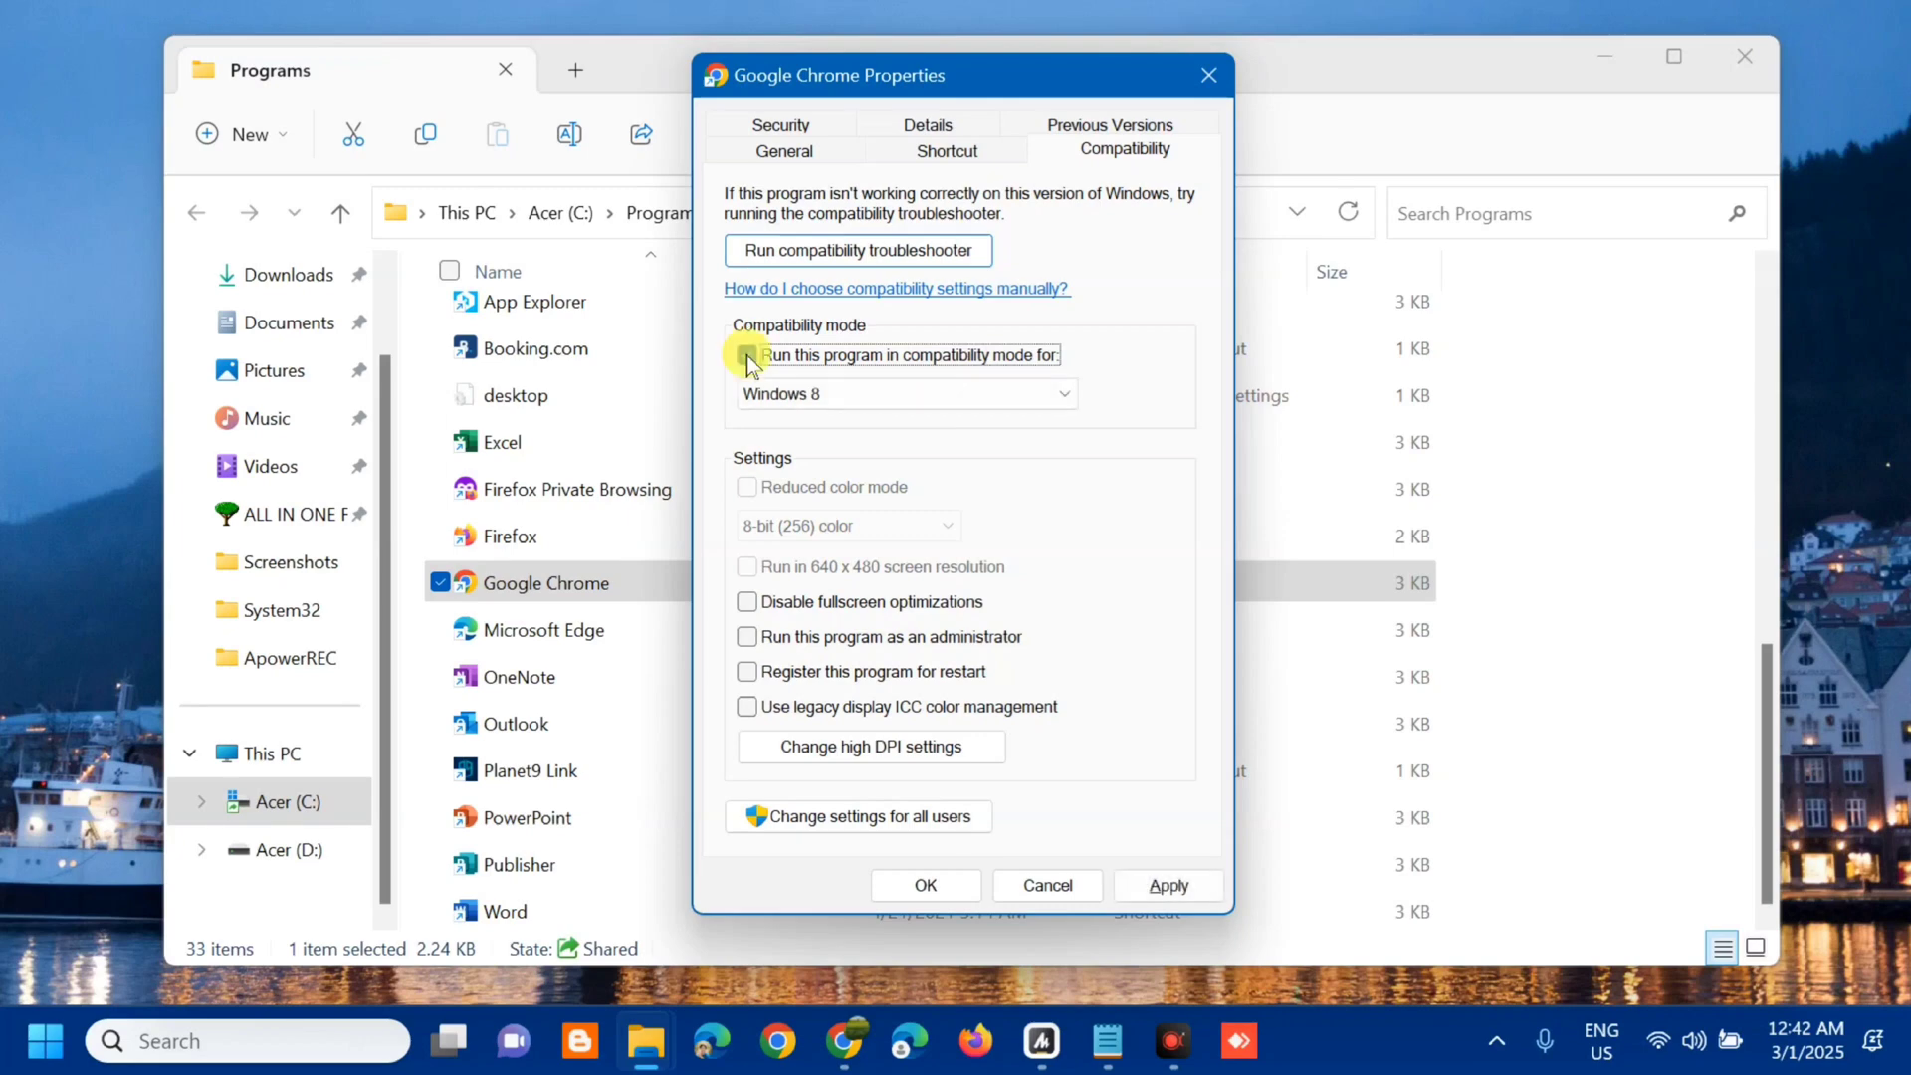
{"action": "left_click", "coordinate": [1041, 394]}
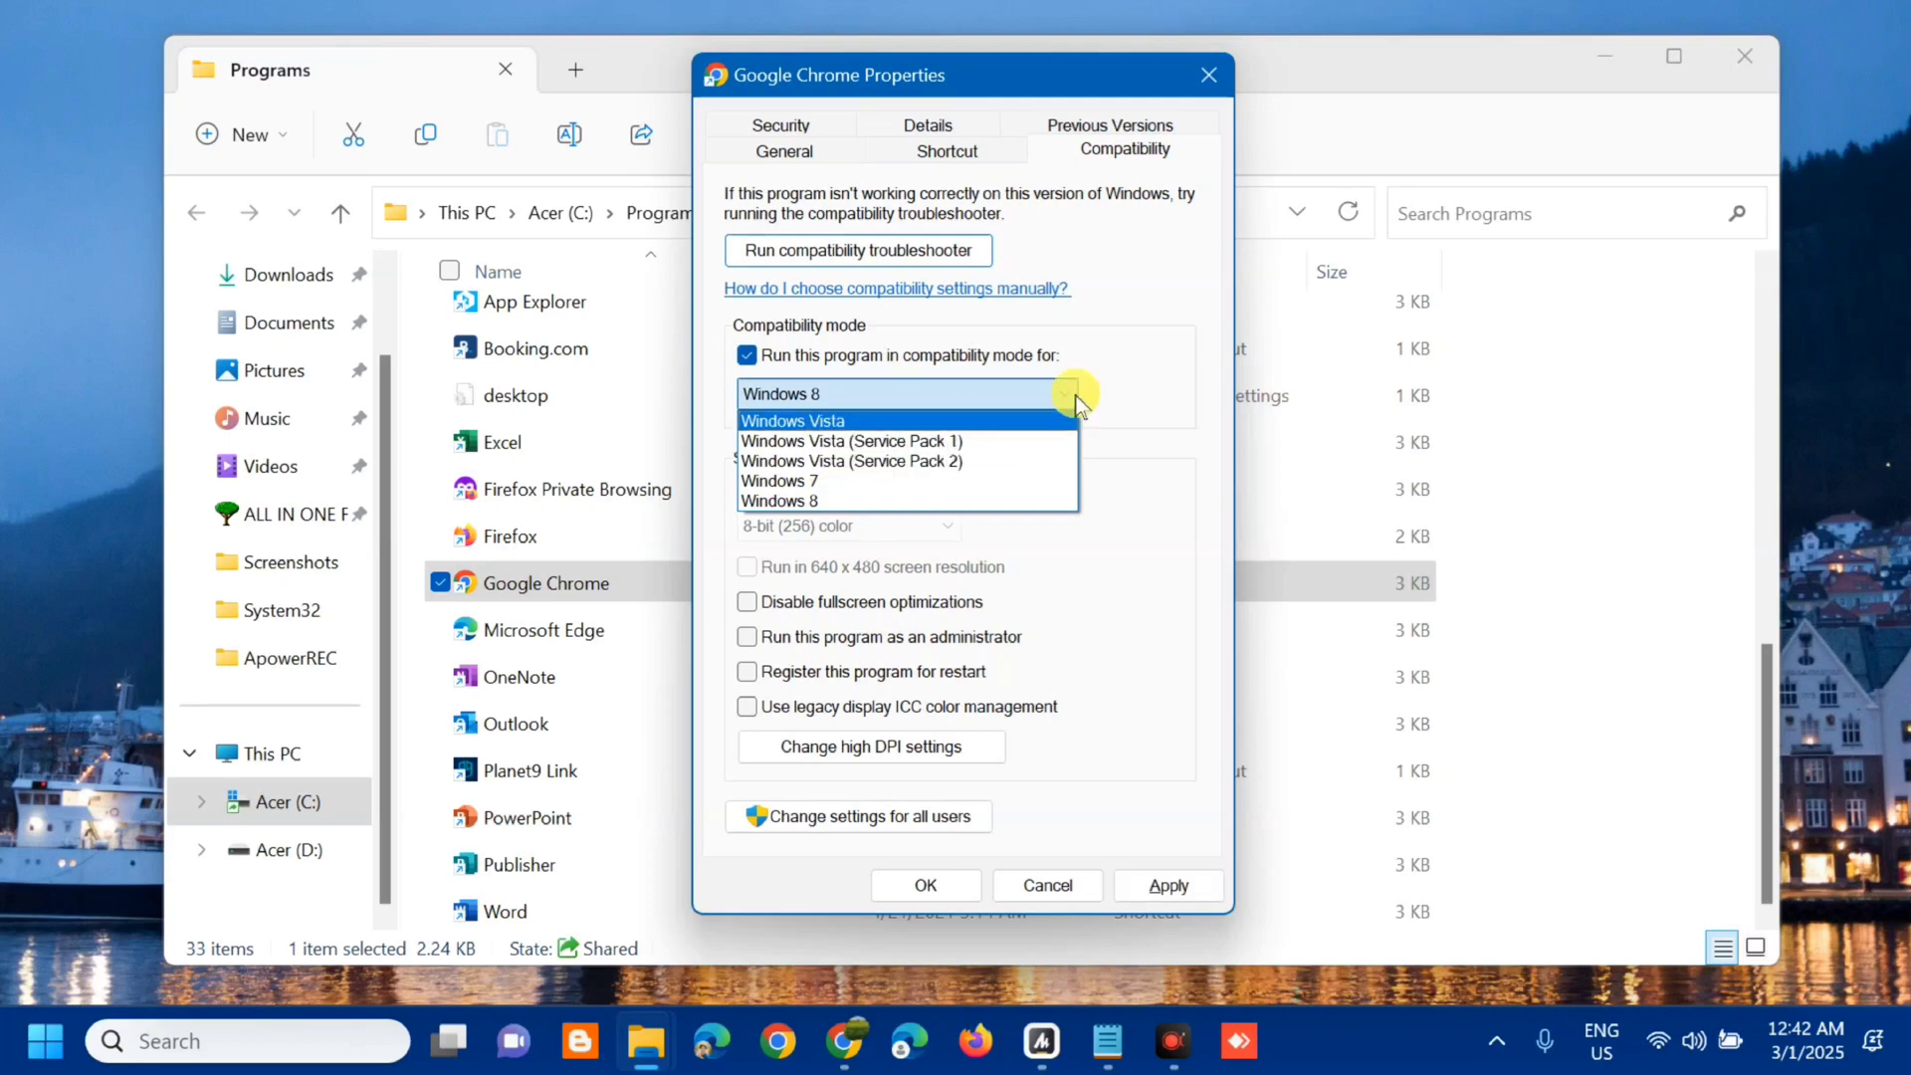
{"action": "left_click", "coordinate": [936, 396]}
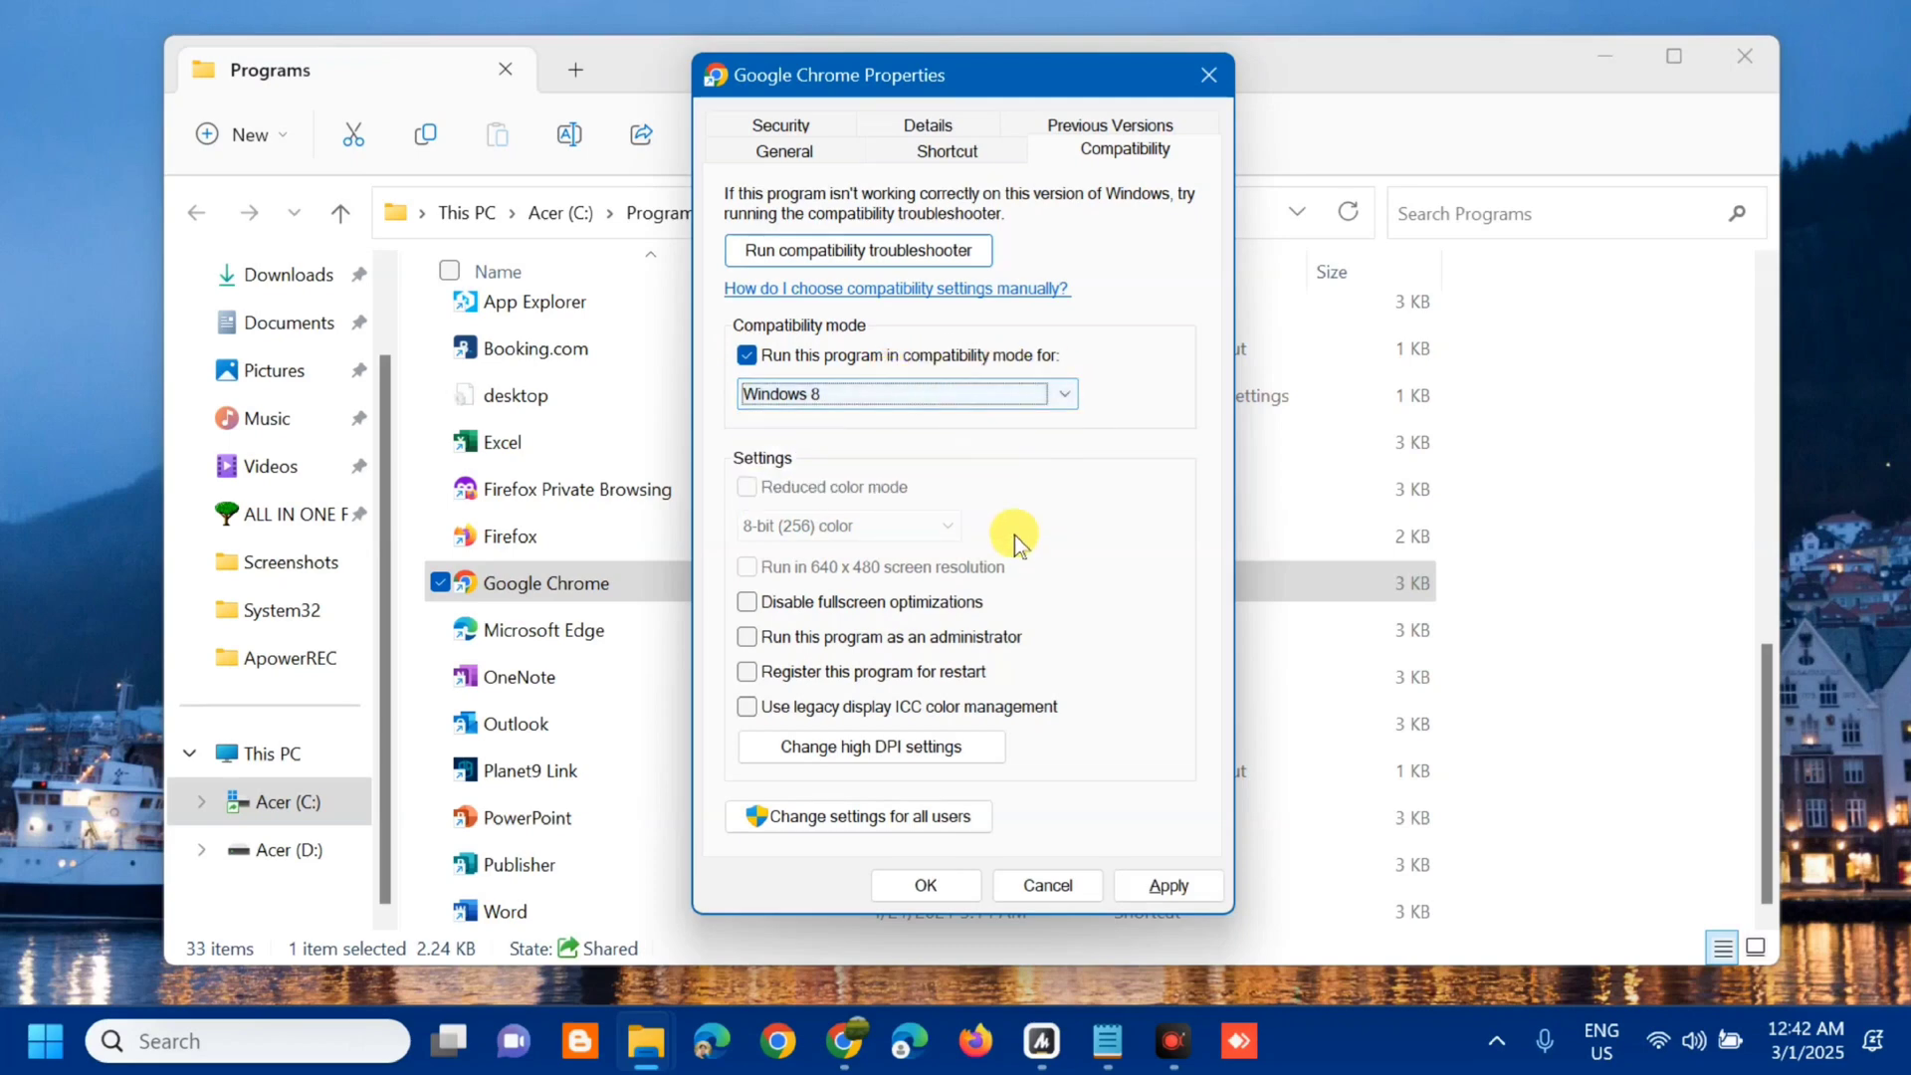
{"action": "left_click", "coordinate": [1168, 885]}
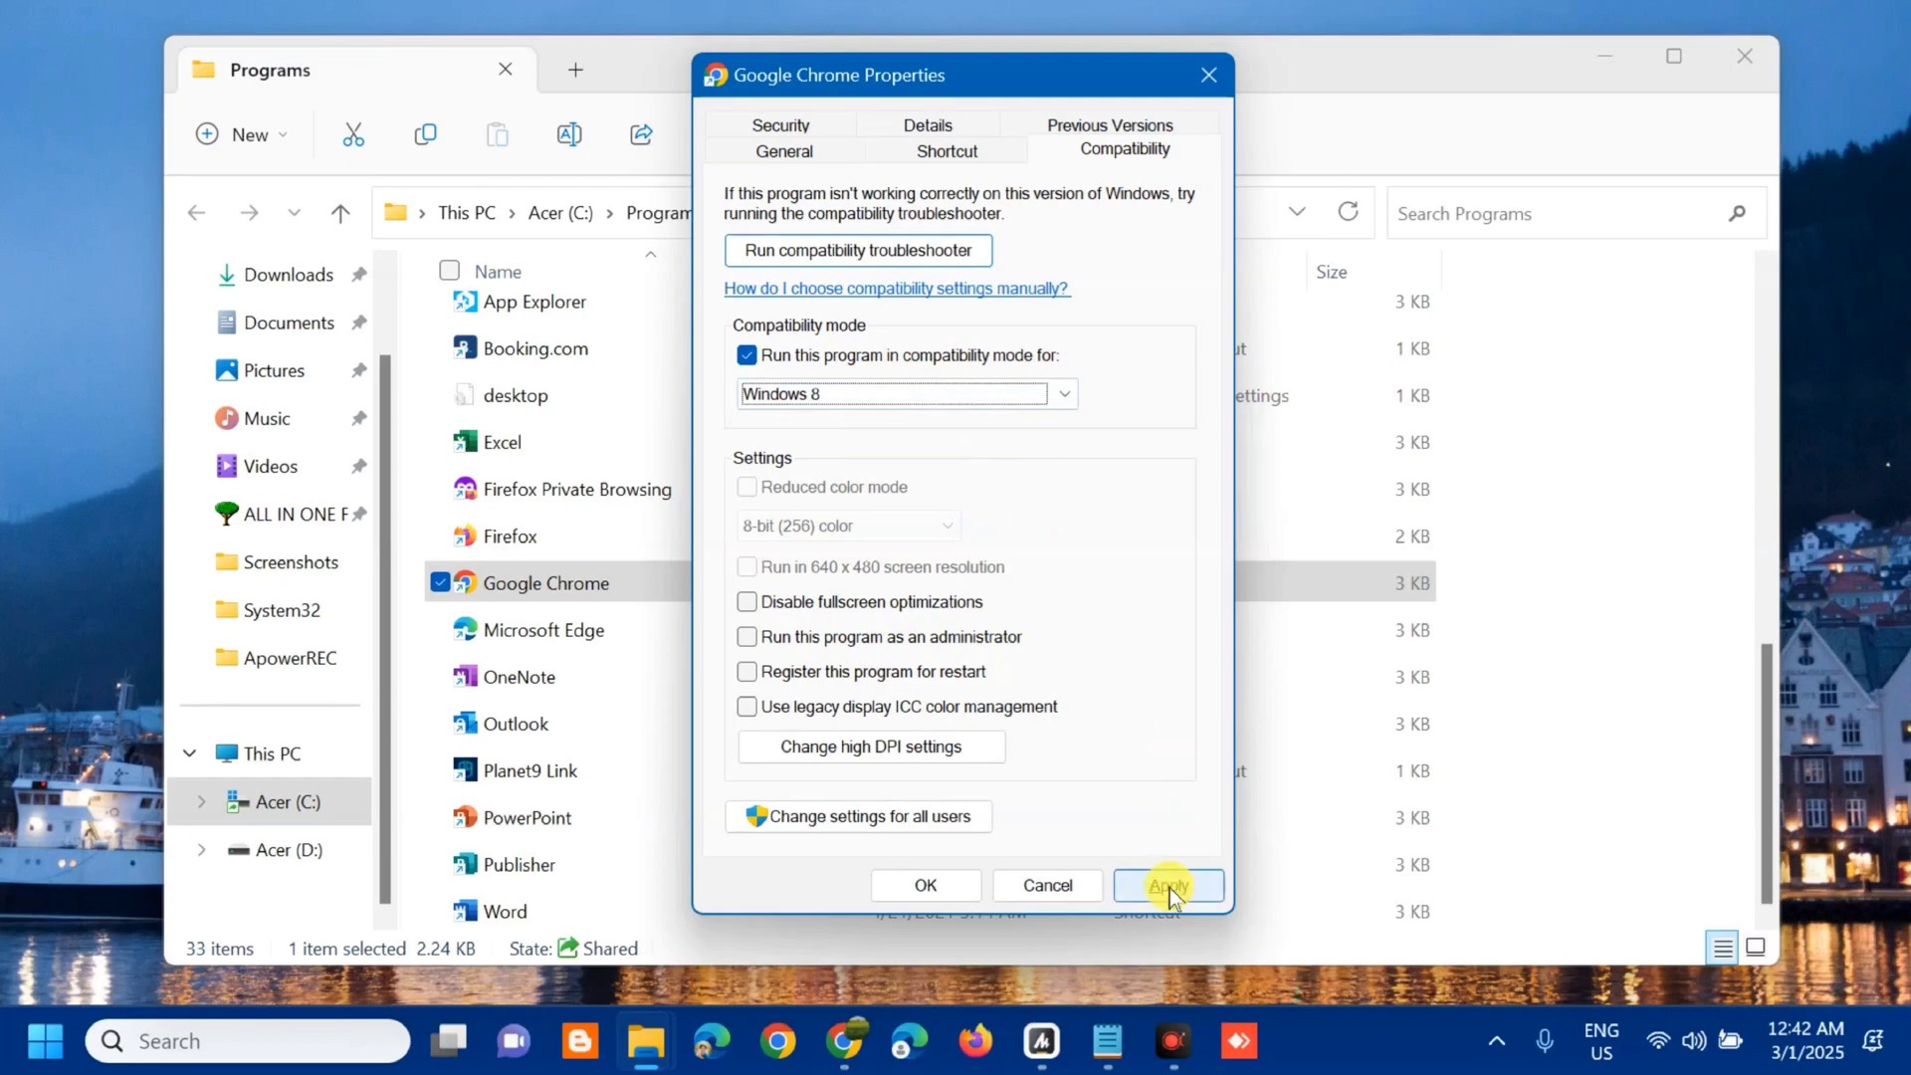
{"action": "left_click", "coordinate": [923, 888]}
{"action": "left_click", "coordinate": [1025, 885]}
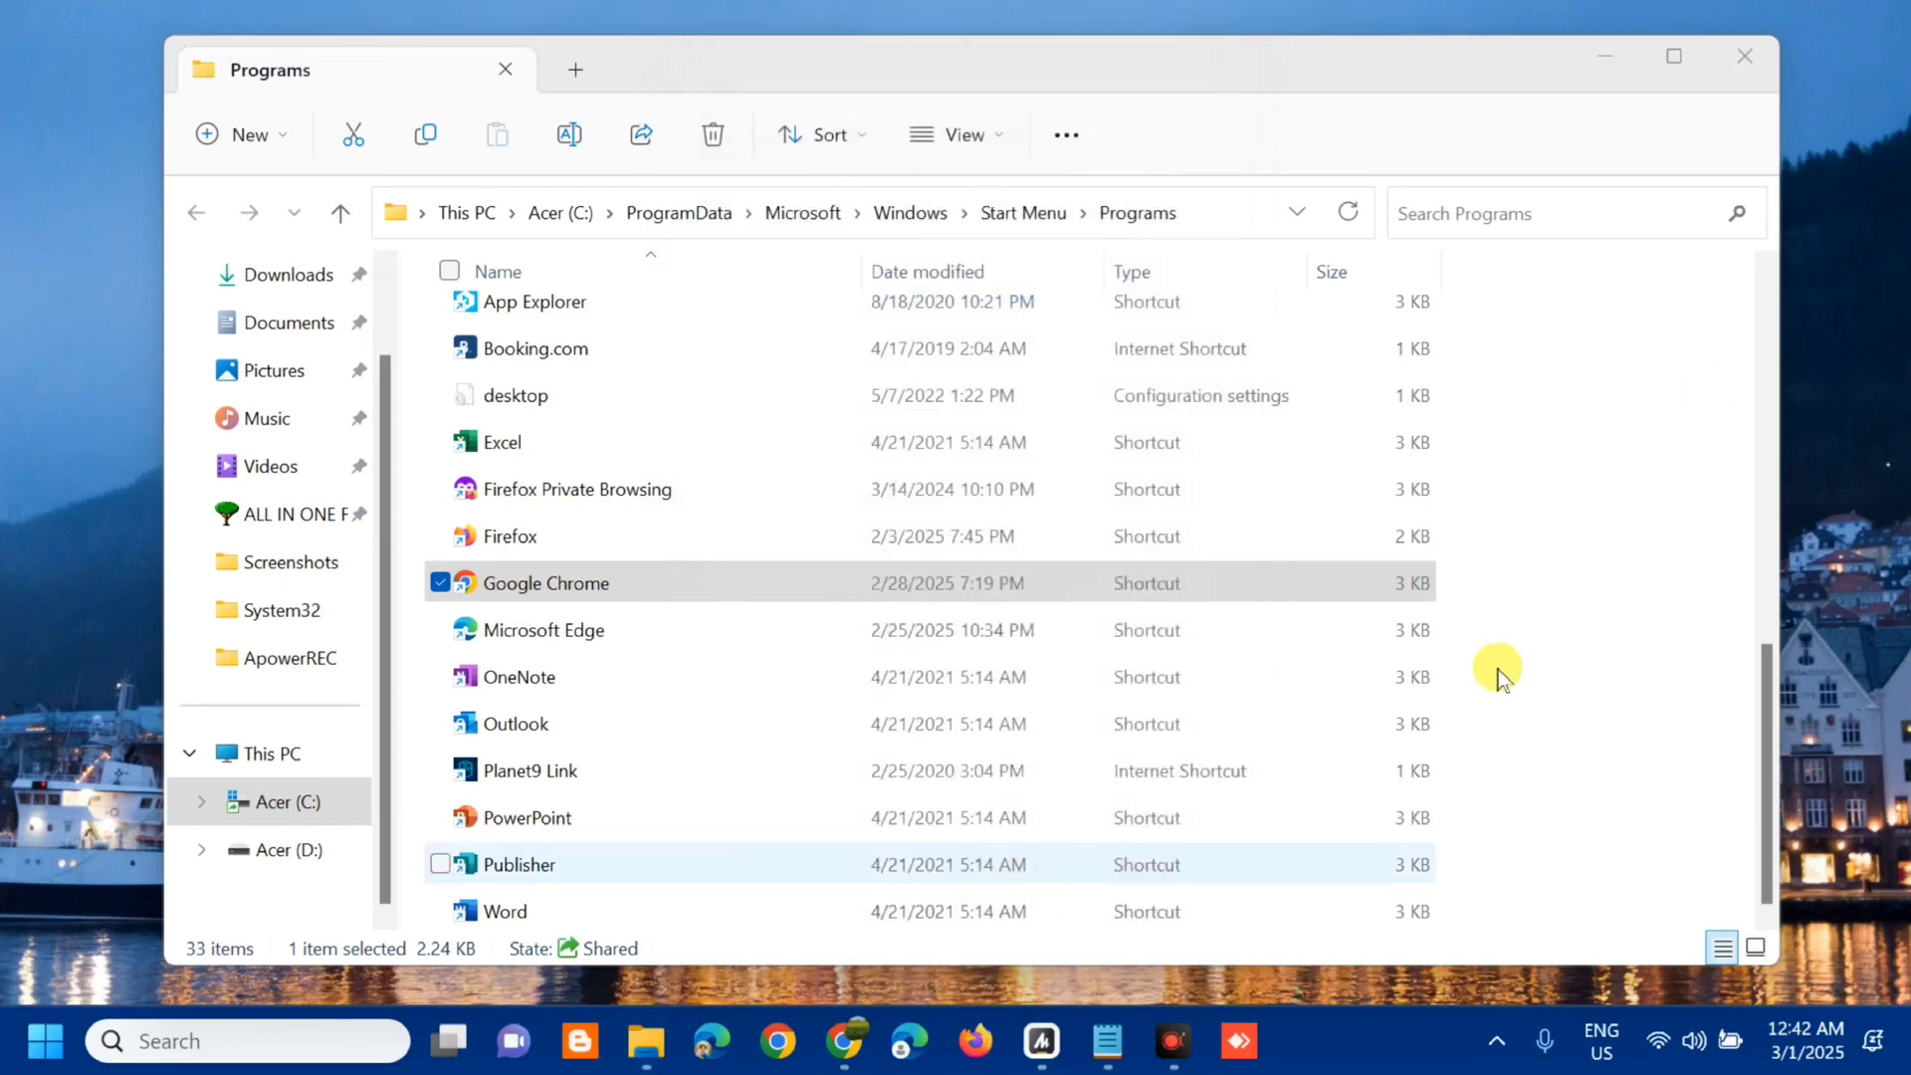
{"action": "left_click", "coordinate": [1745, 56]}
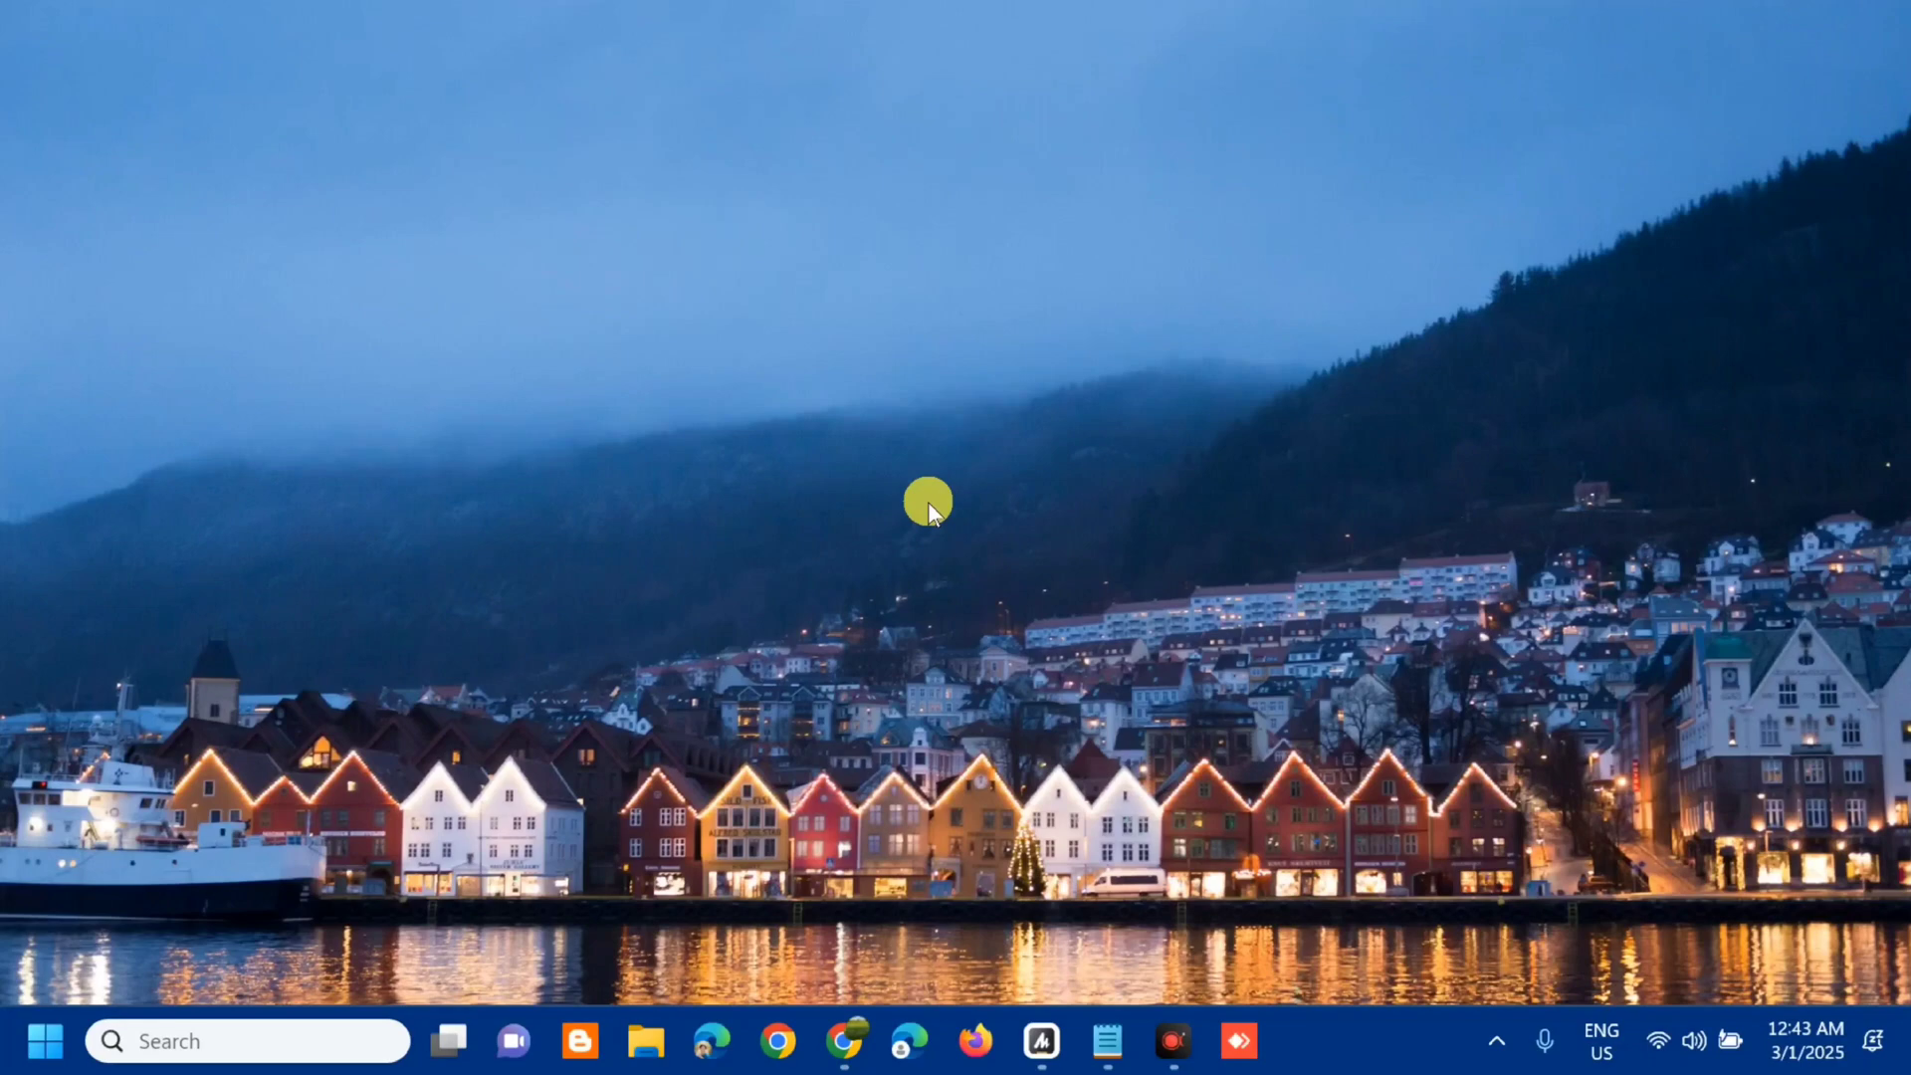
- Search for CMD and run Command Prompt as administrator, allowing it to make changes to the device
{"action": "left_click", "coordinate": [50, 1017]}
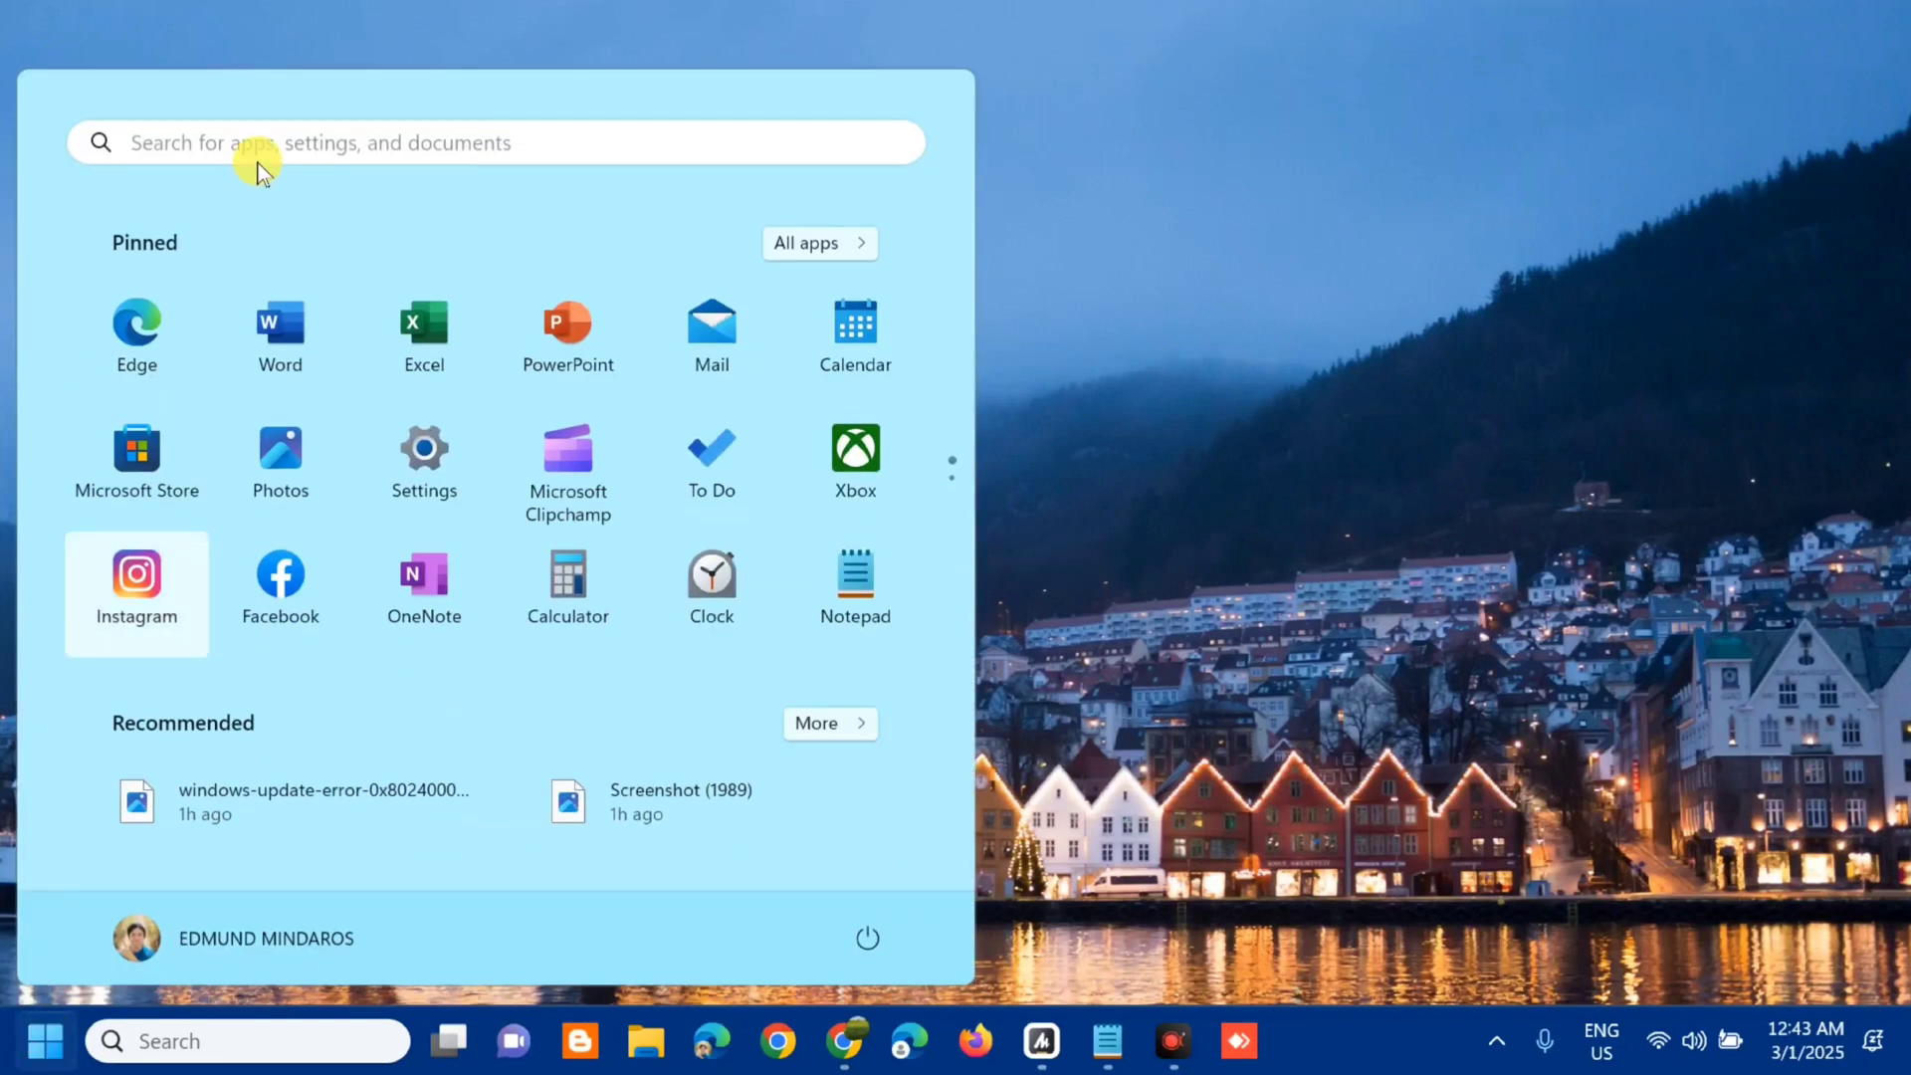
{"action": "left_click", "coordinate": [258, 154]}
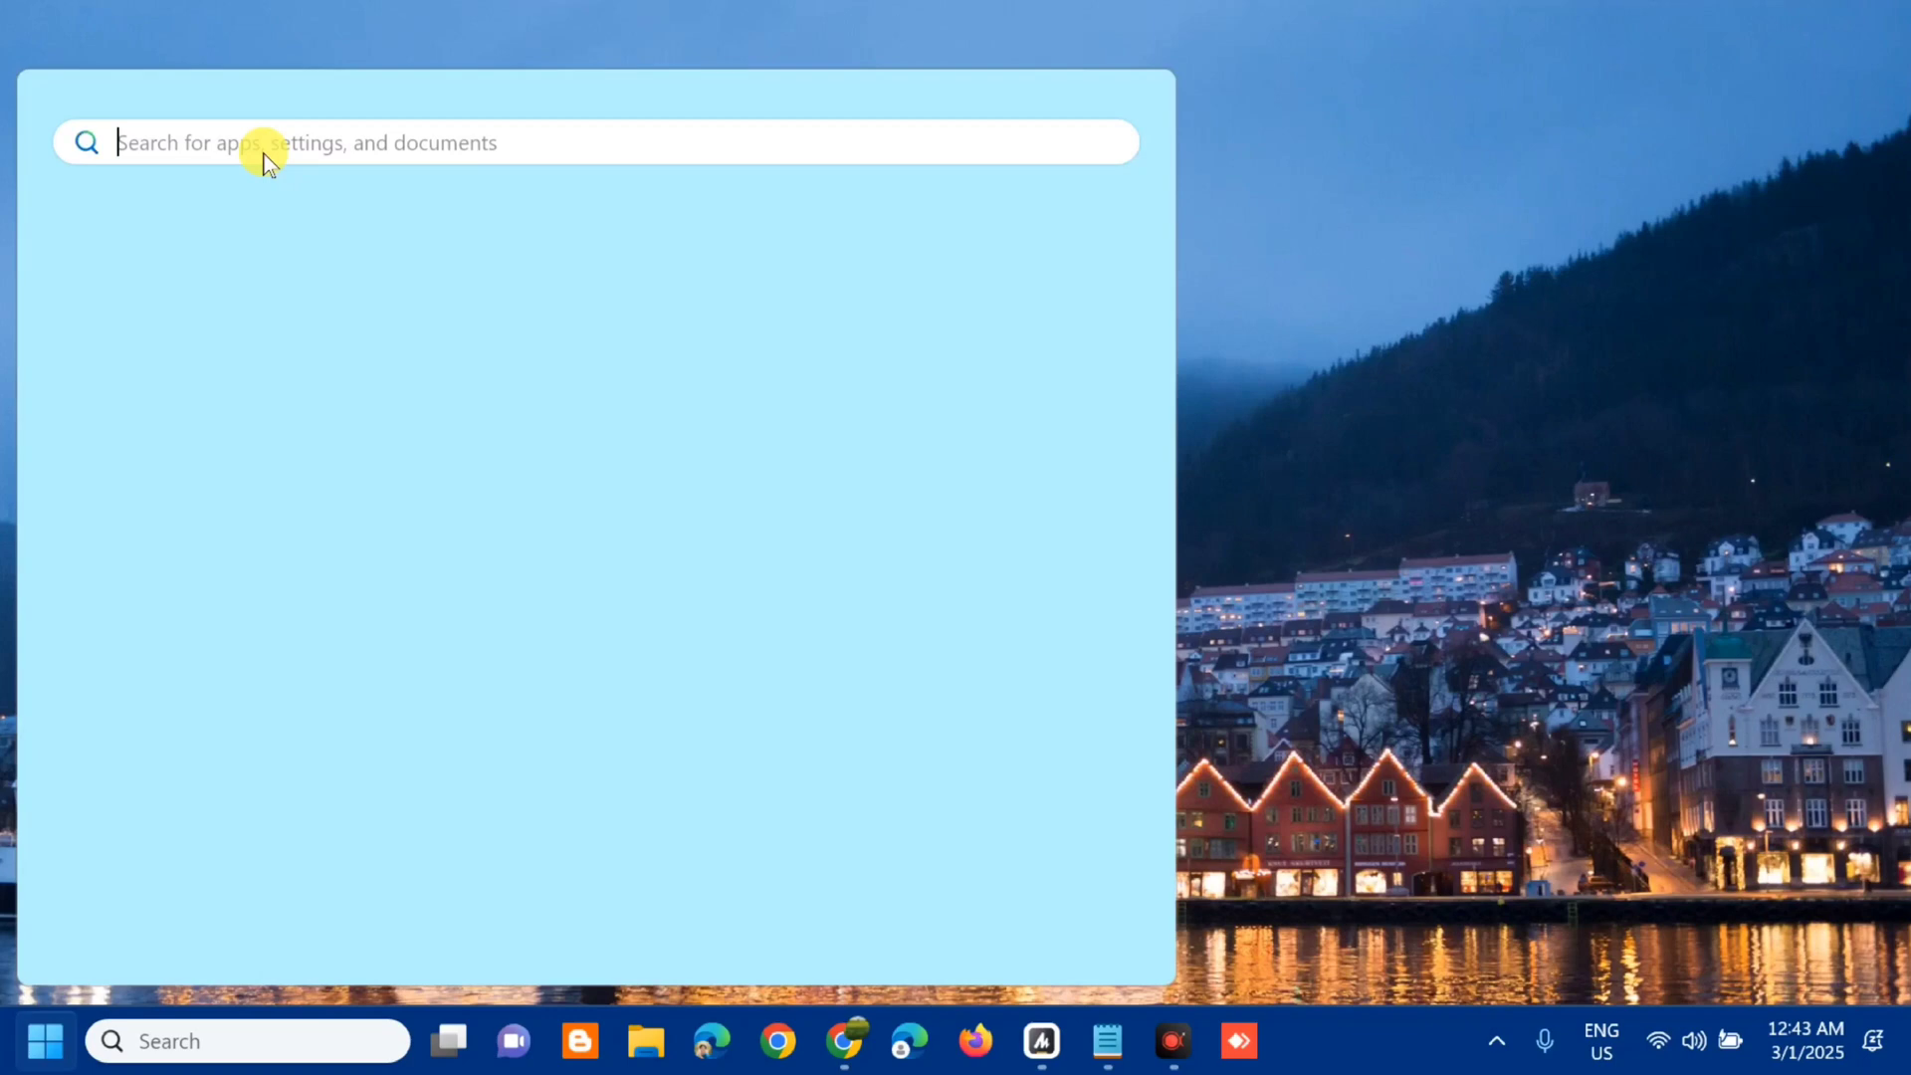
{"action": "type", "text": "CMD"}
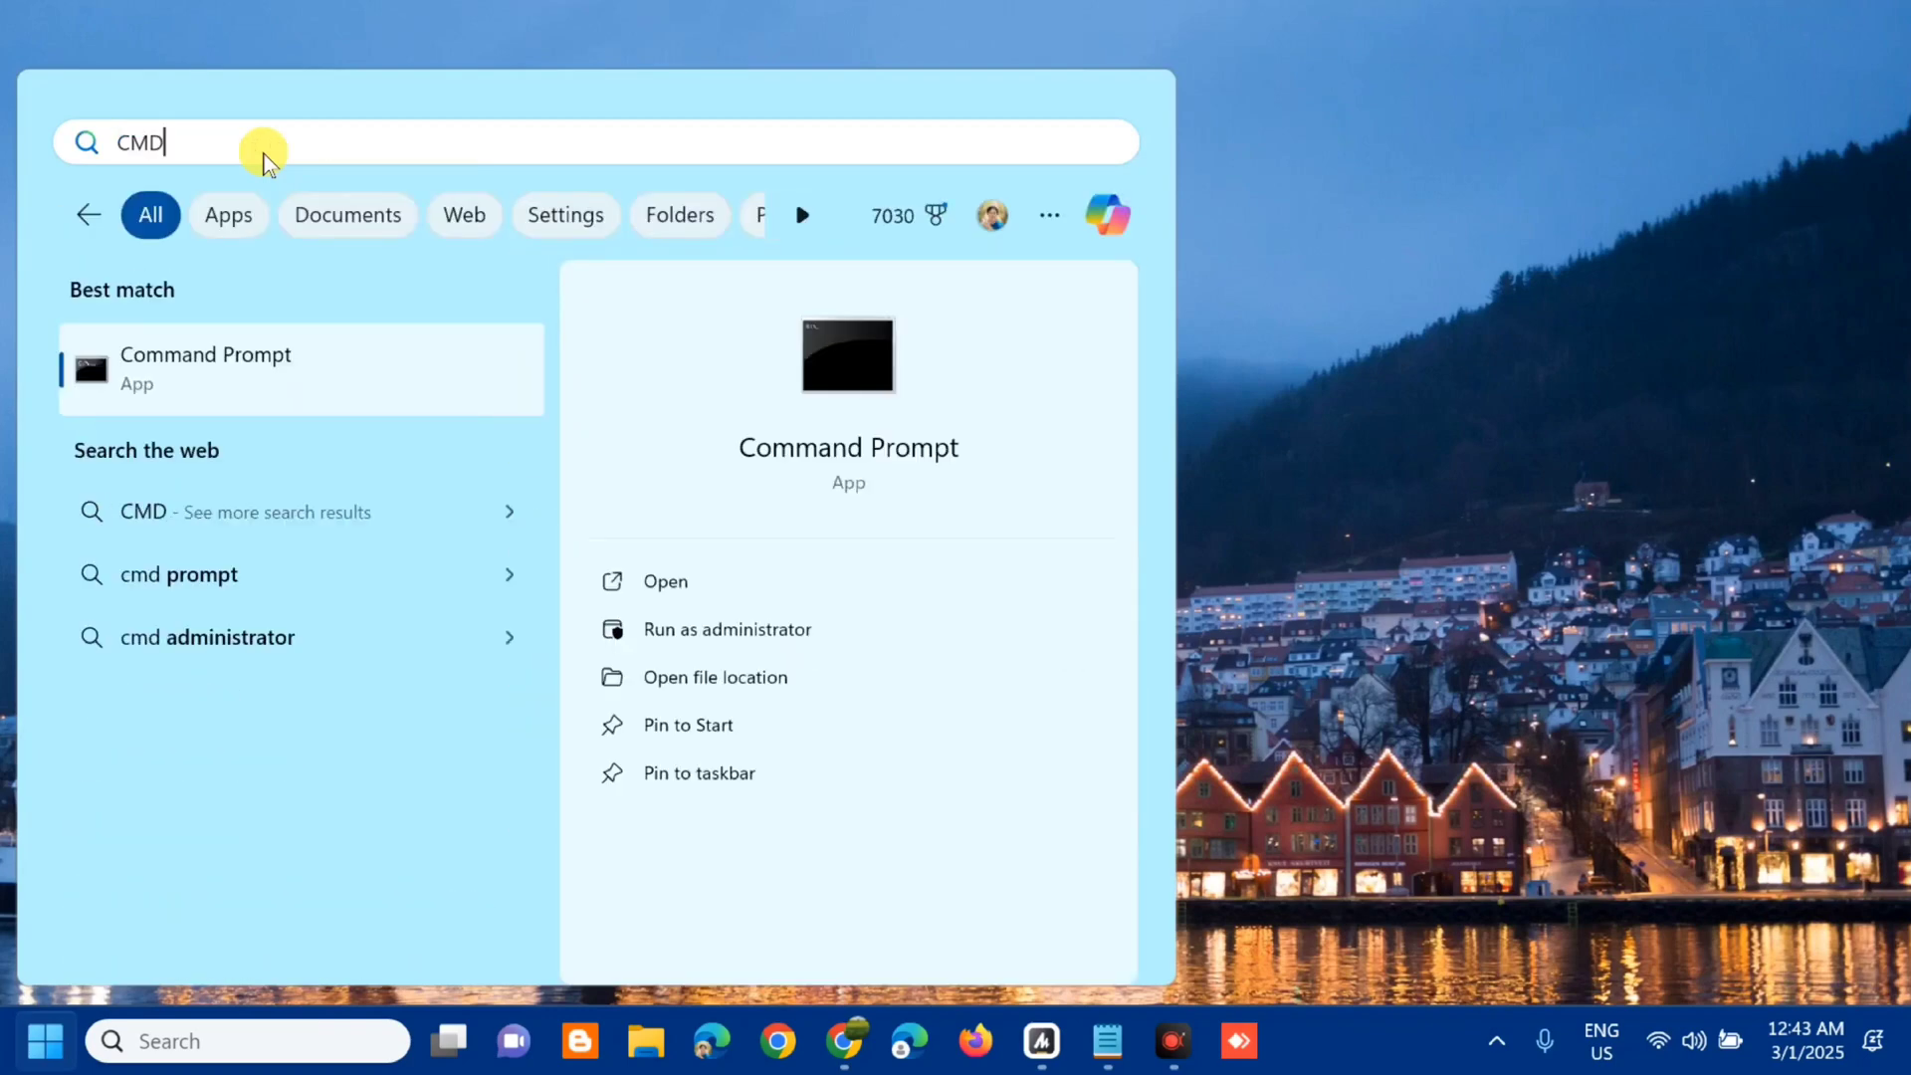
{"action": "left_click", "coordinate": [318, 378]}
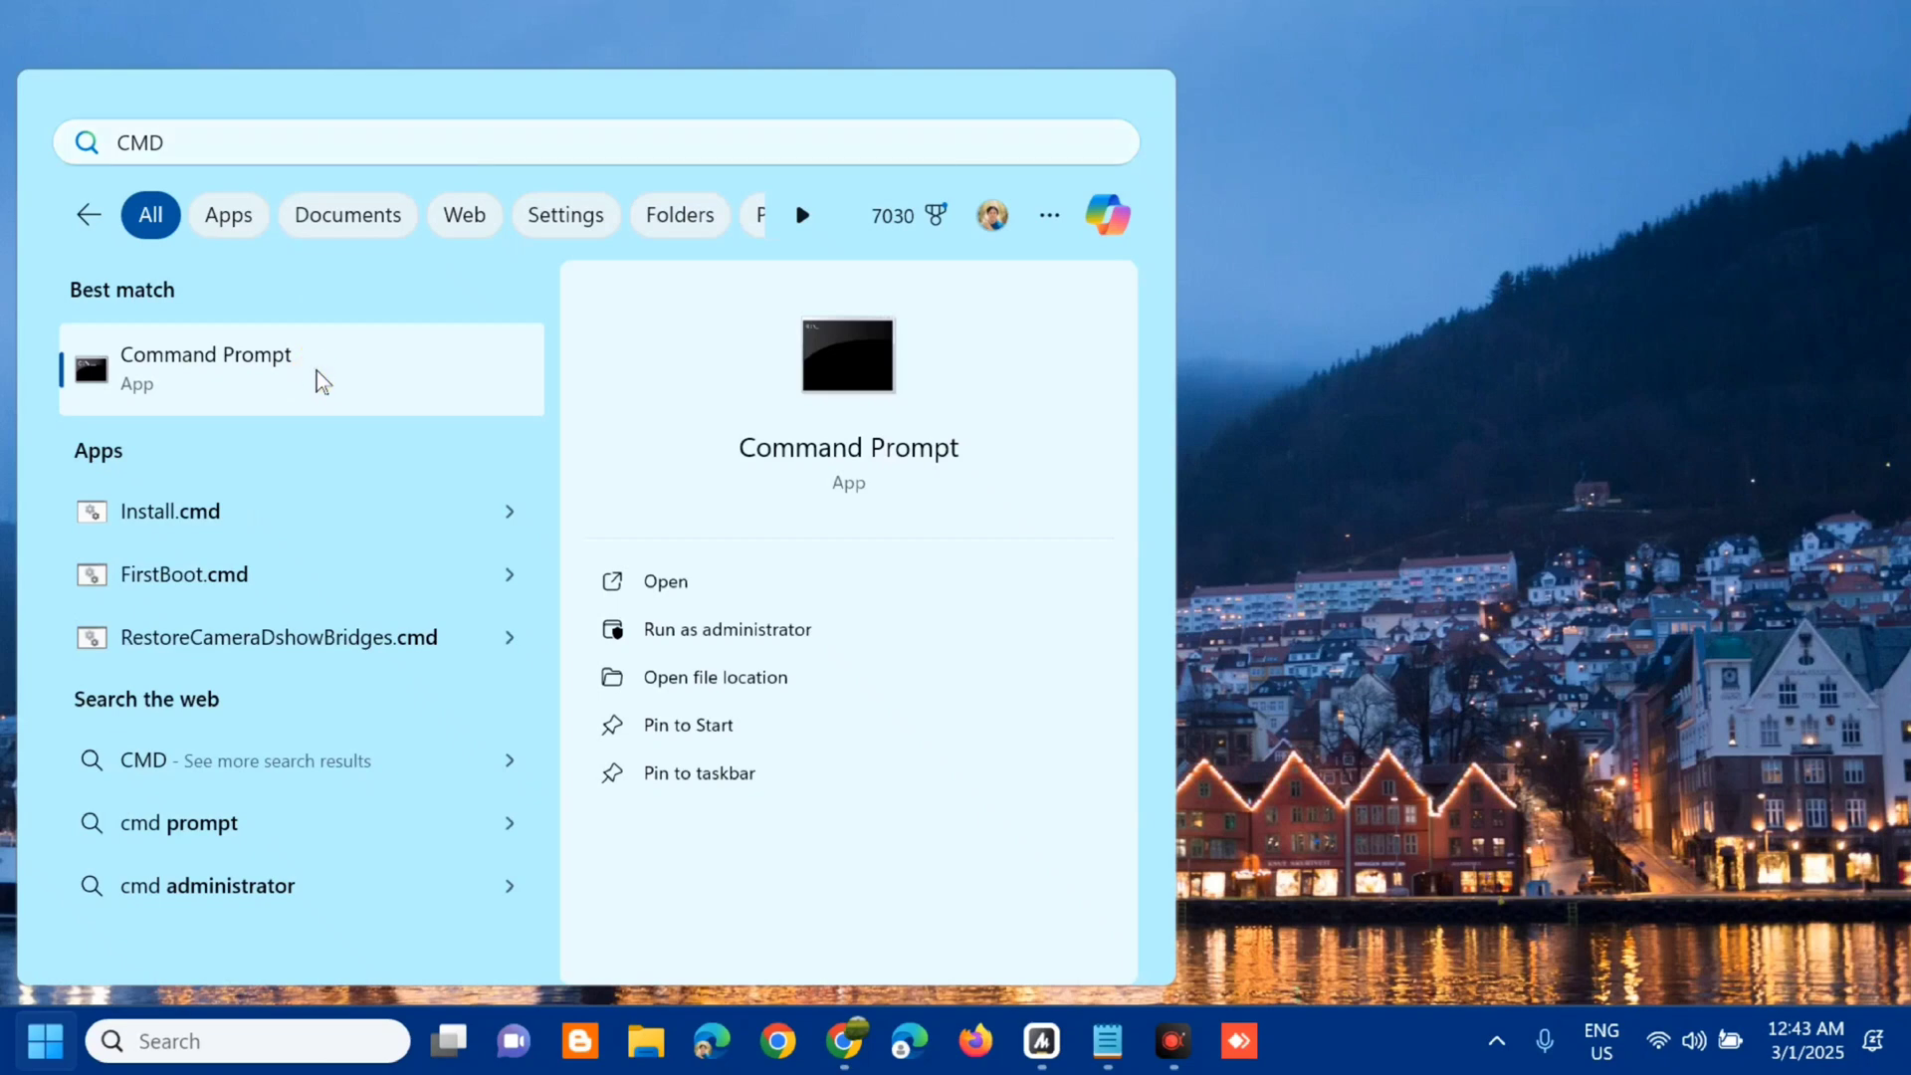
{"action": "left_click", "coordinate": [321, 380]}
{"action": "right_click", "coordinate": [318, 380]}
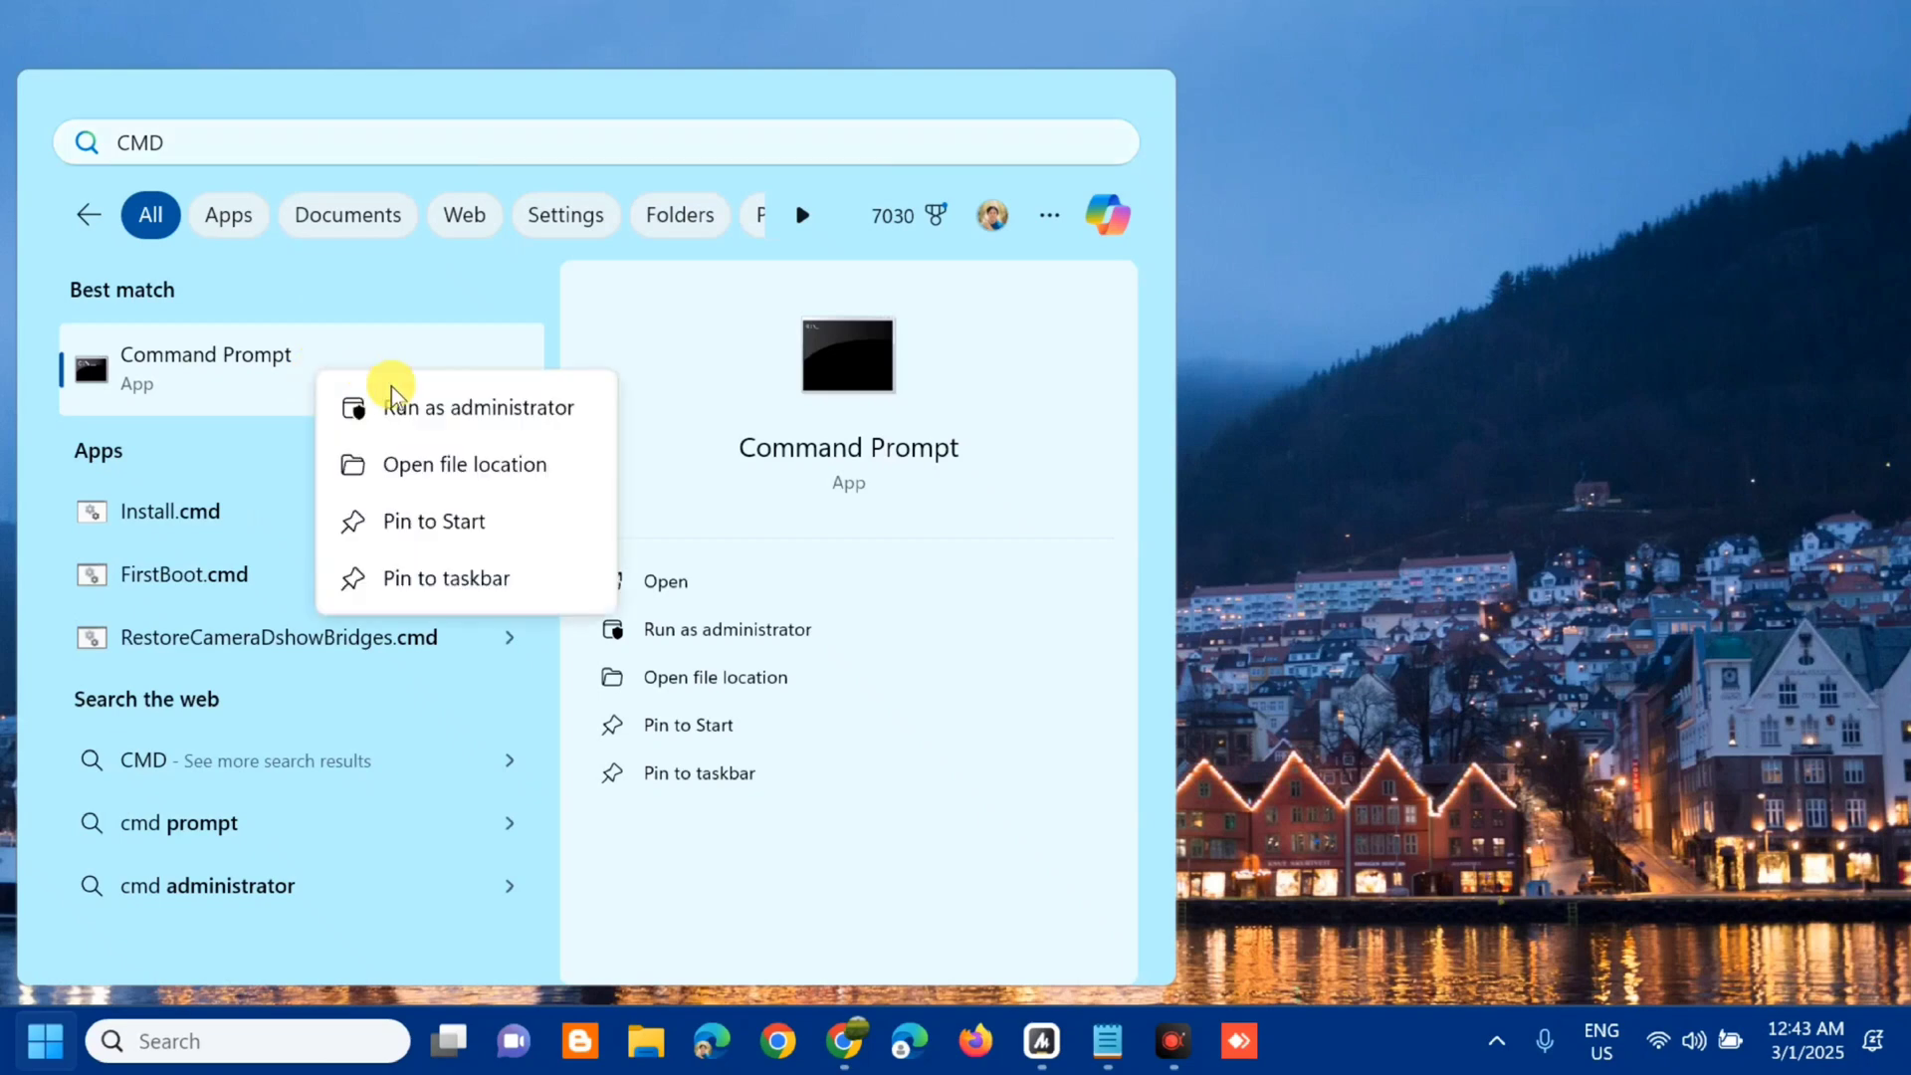
{"action": "left_click", "coordinate": [430, 408]}
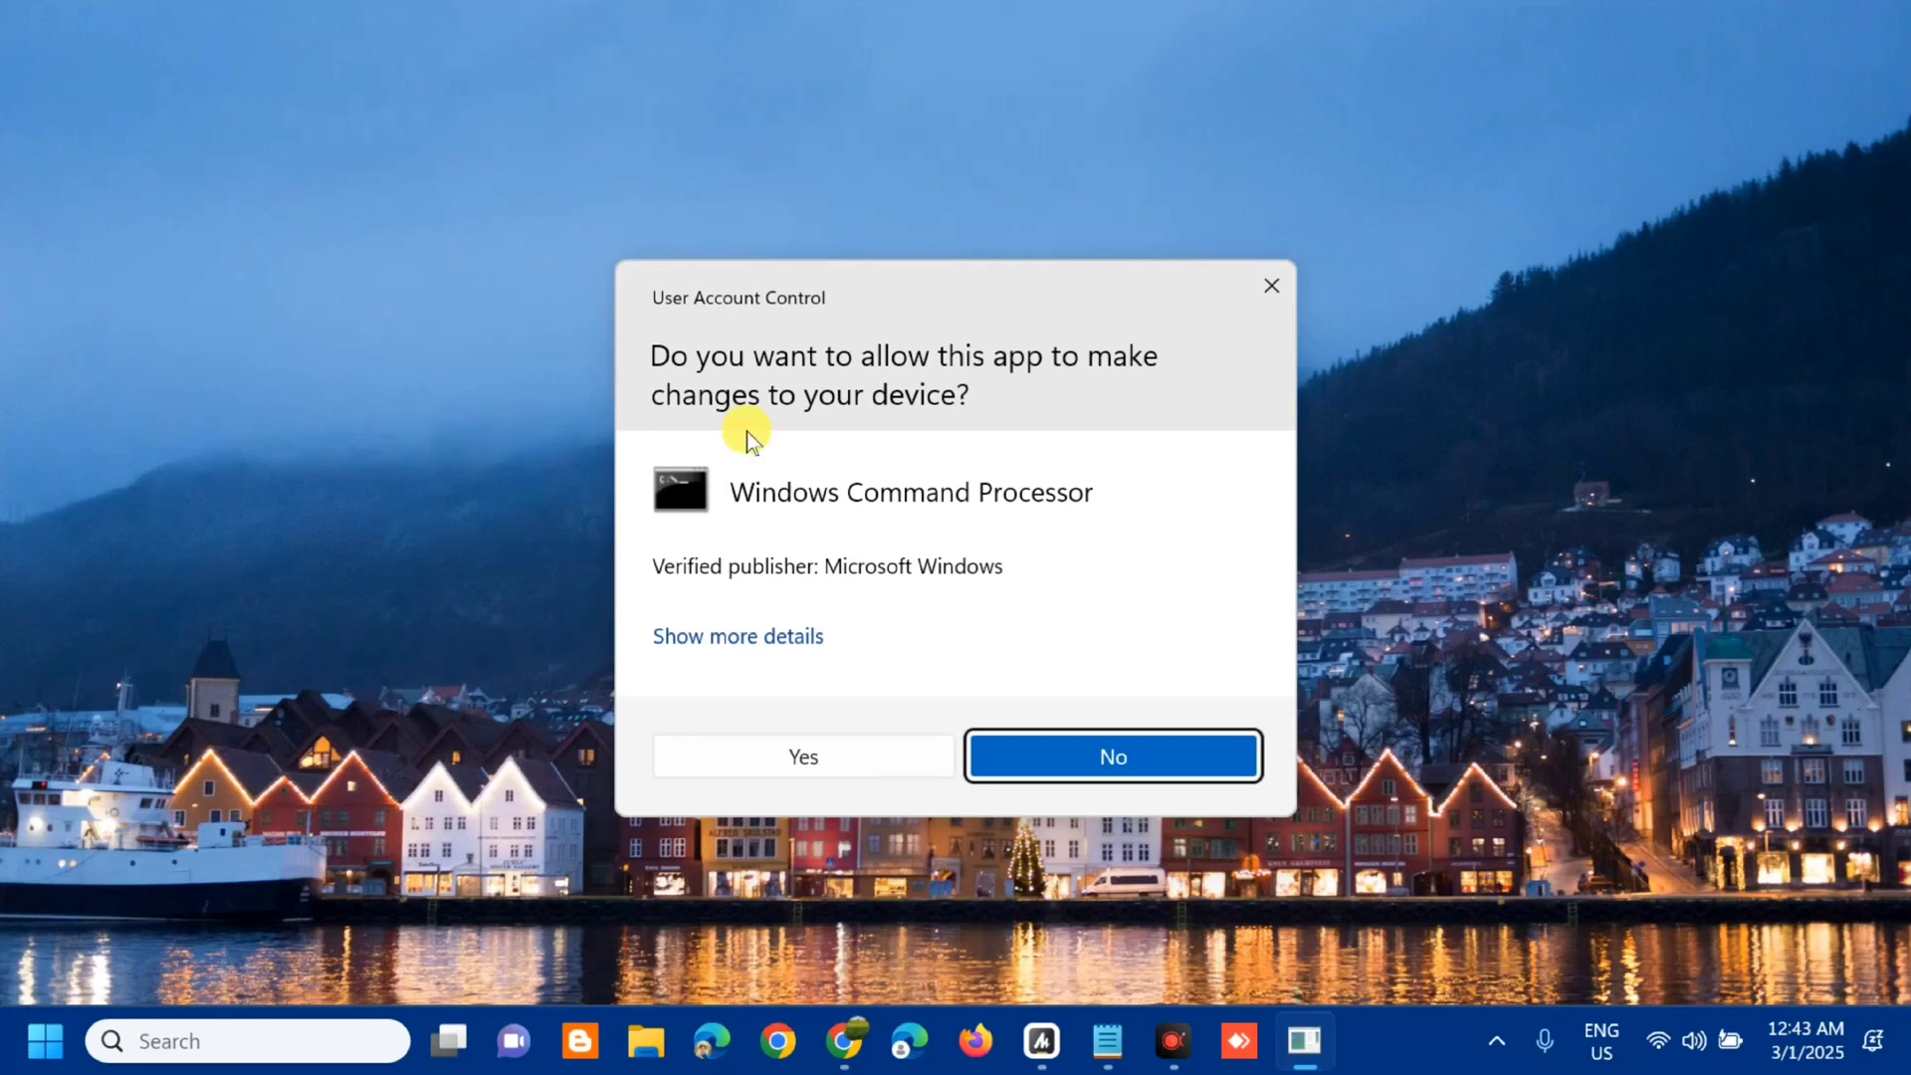
{"action": "left_click", "coordinate": [798, 754]}
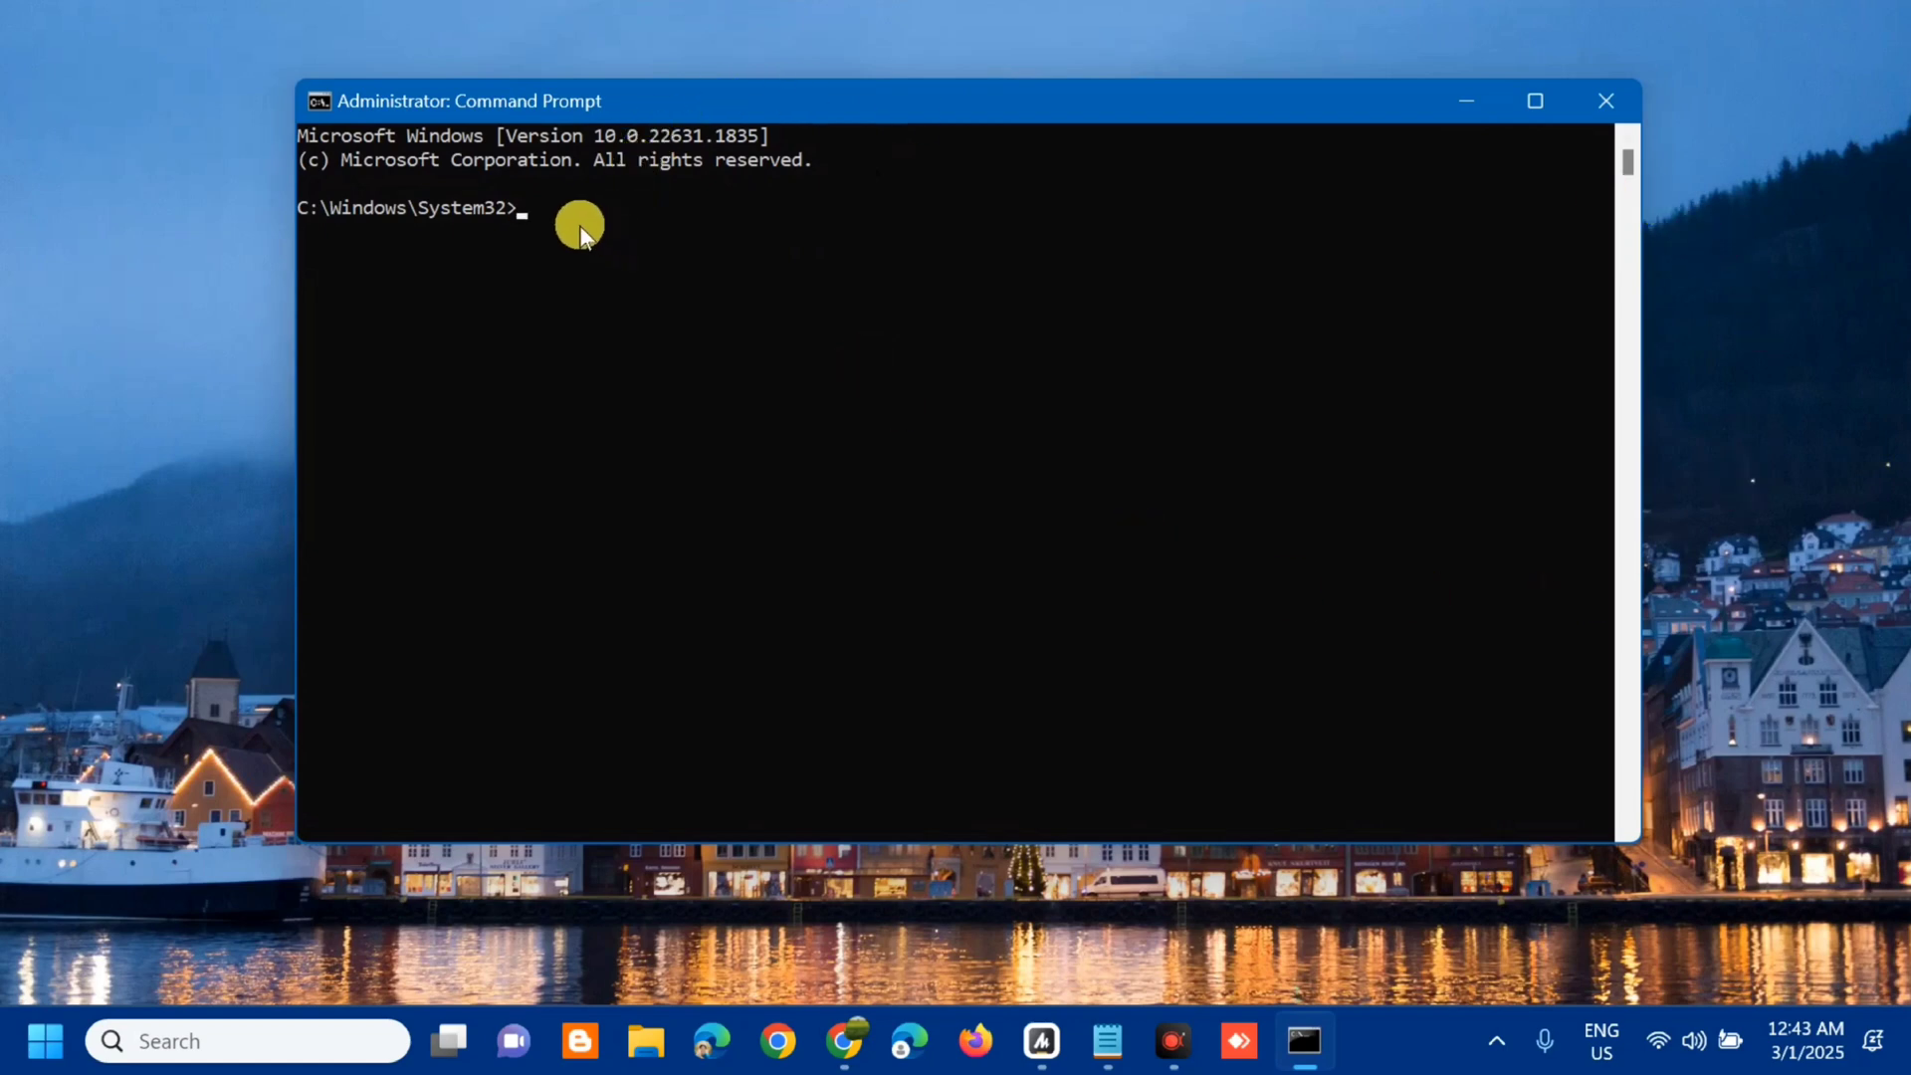
- Run the system file scan with "sfc /scannow" and close Command Prompt once it has finished
{"action": "key", "text": "Caps_Lock"}
{"action": "type", "text": "sfc /scannow"}
{"action": "key", "text": "Return"}
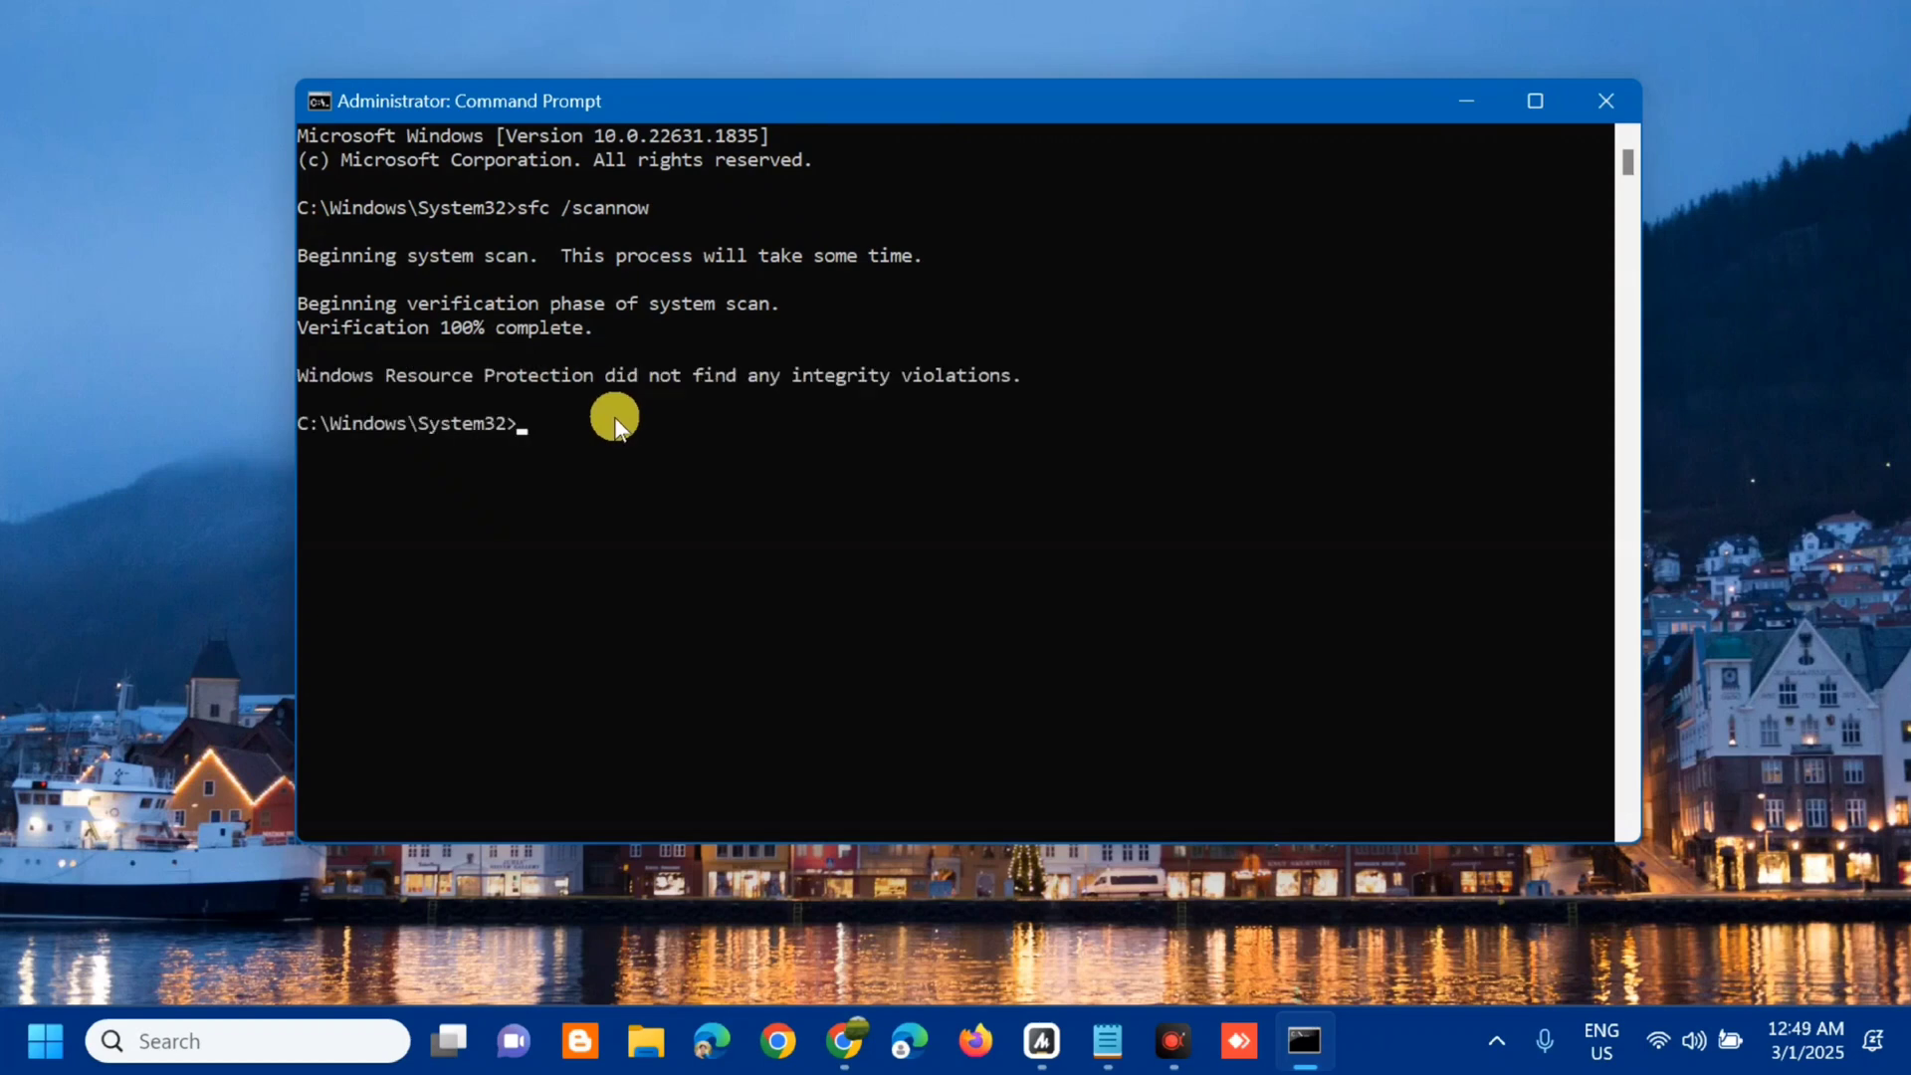
{"action": "left_click", "coordinate": [1610, 100]}
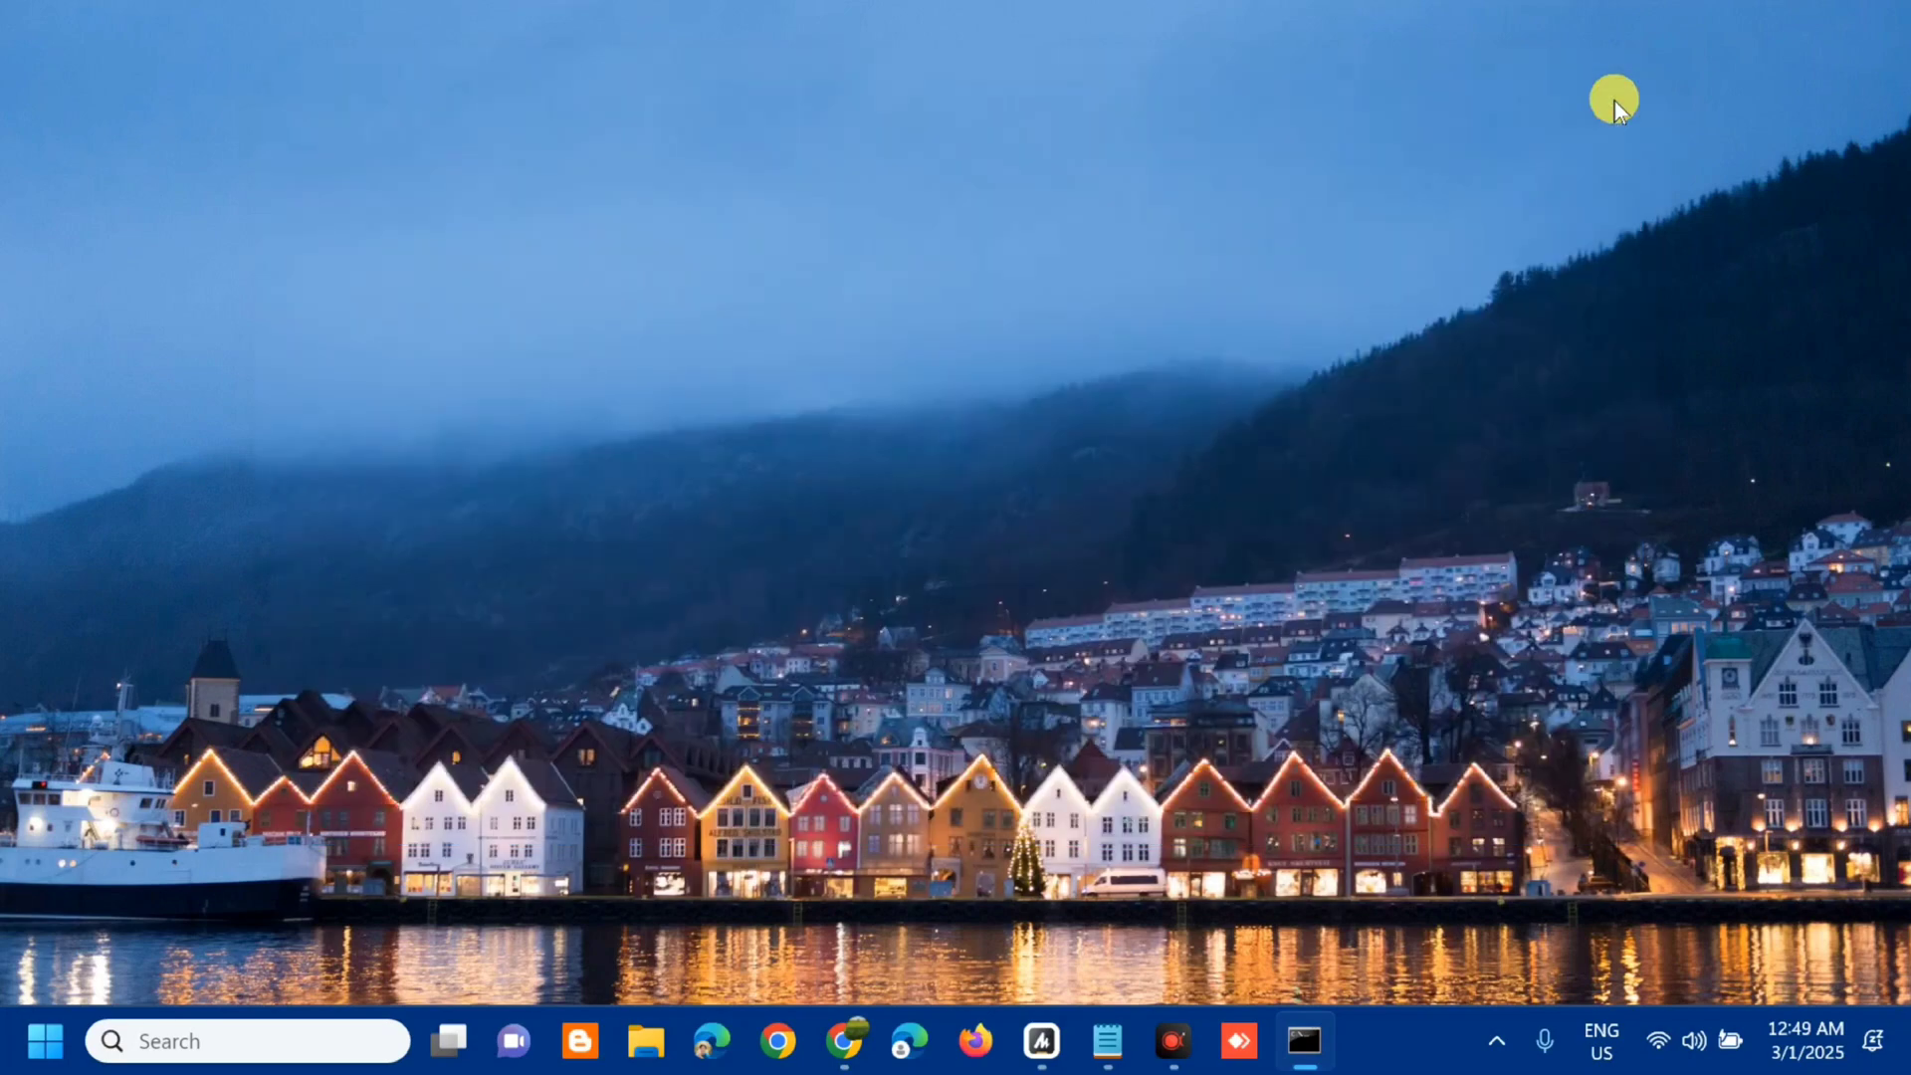
- View the computer's power options, including Restart, and dismiss them without choosing one
{"action": "left_click", "coordinate": [52, 1055]}
{"action": "left_click", "coordinate": [876, 940]}
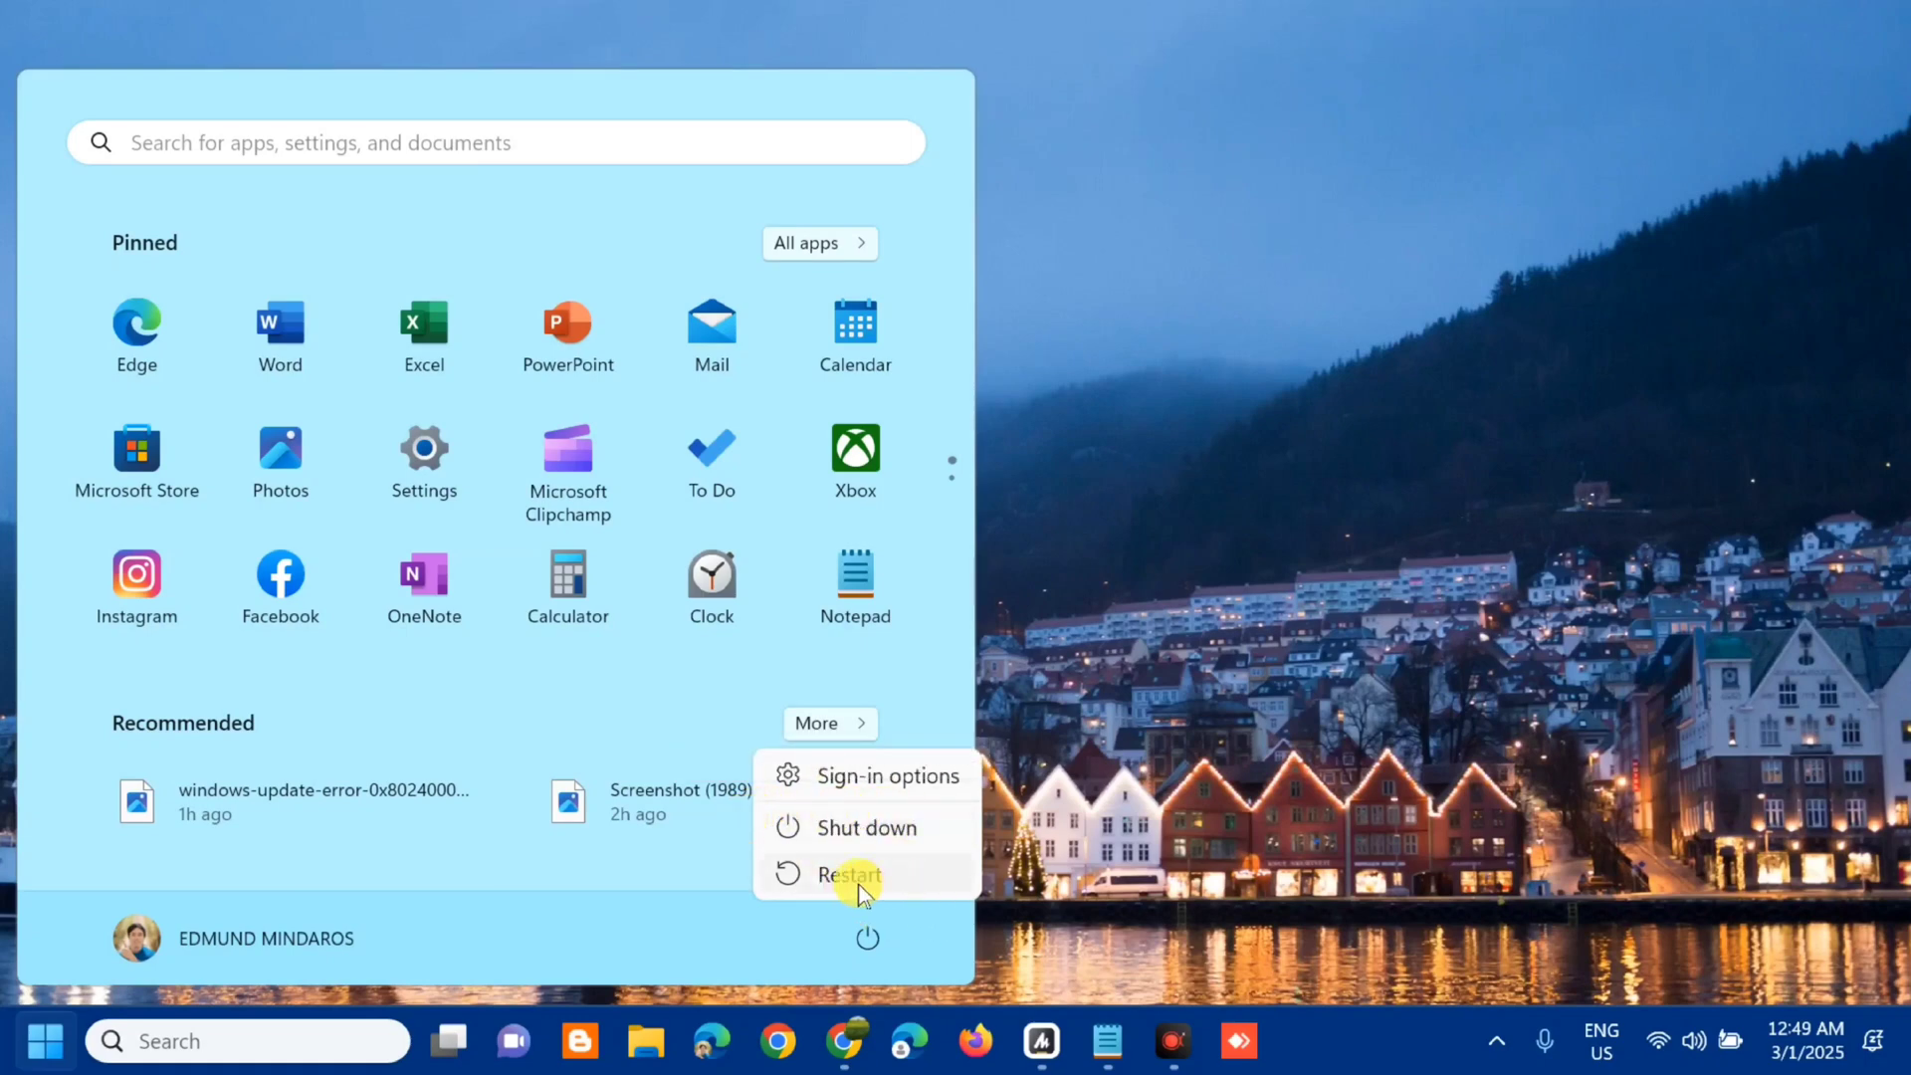
{"action": "left_click", "coordinate": [1249, 657]}
{"action": "left_click", "coordinate": [1196, 605]}
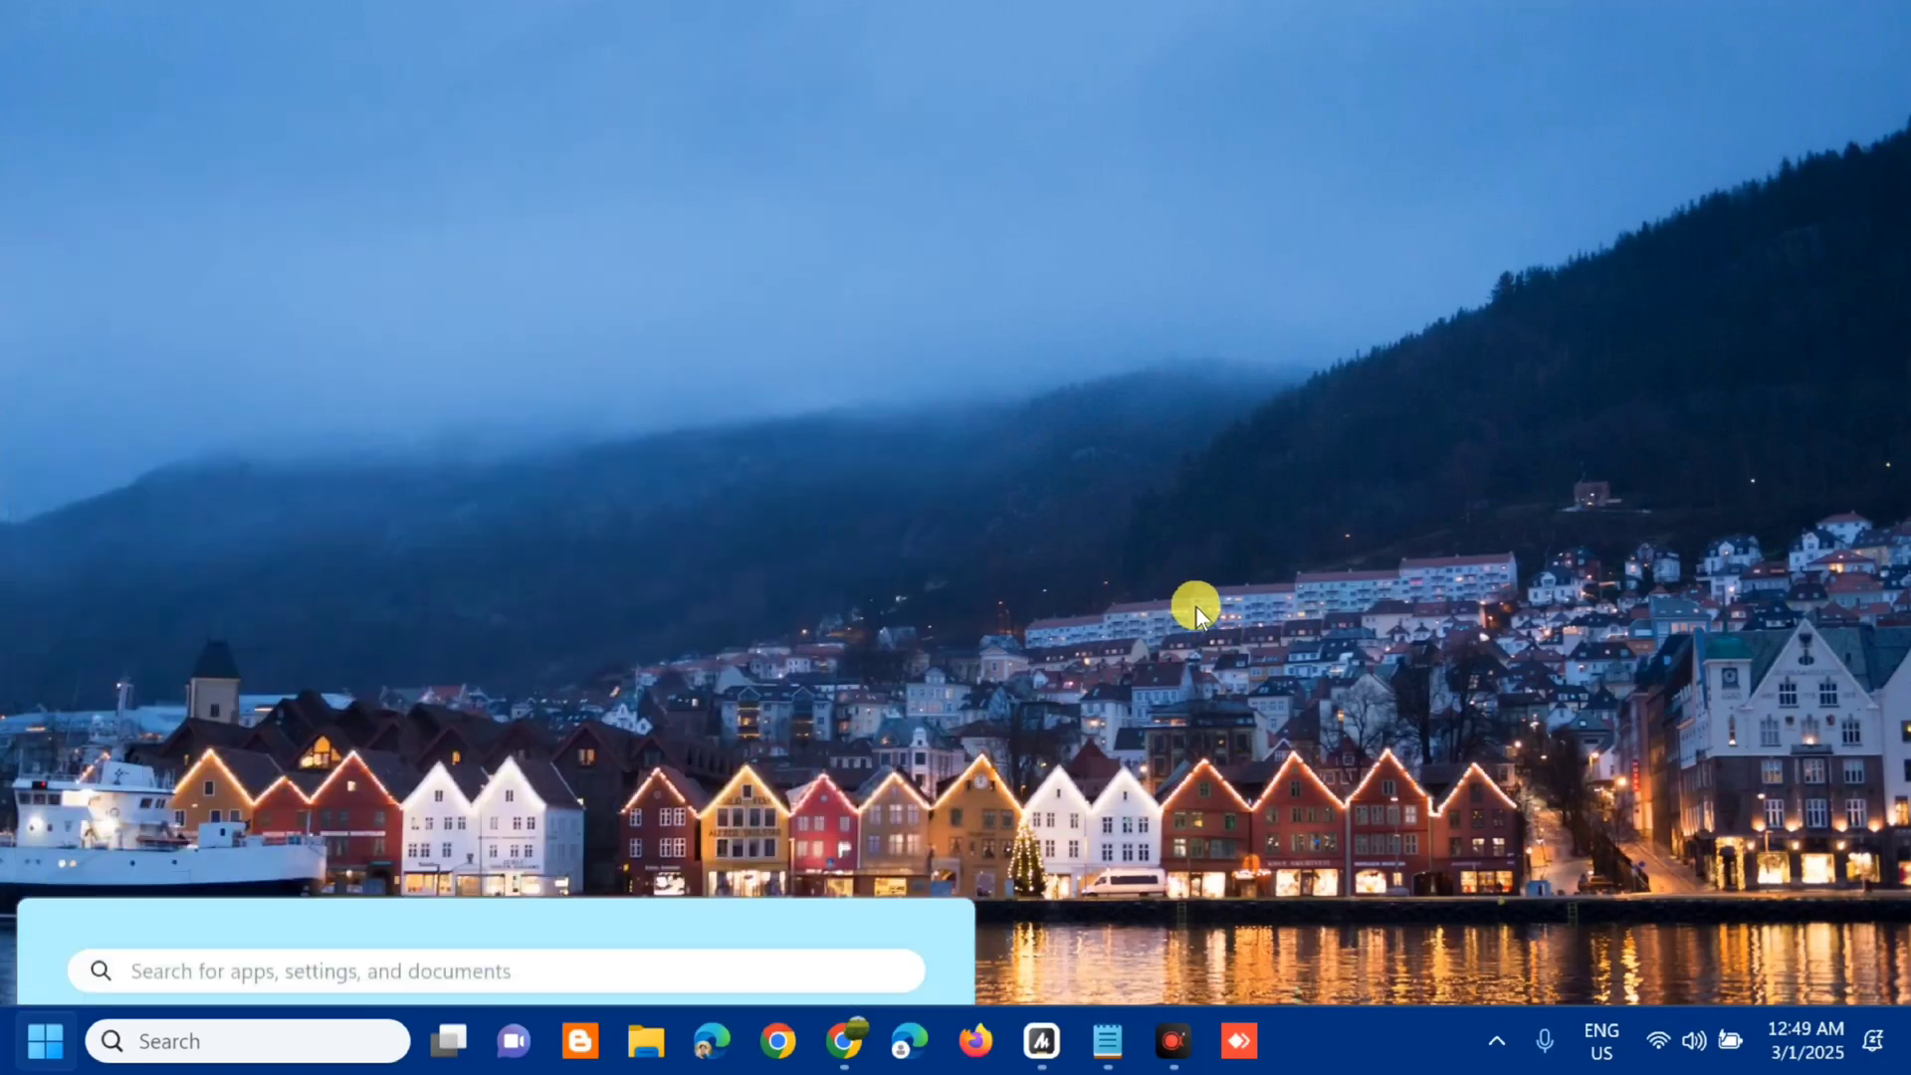